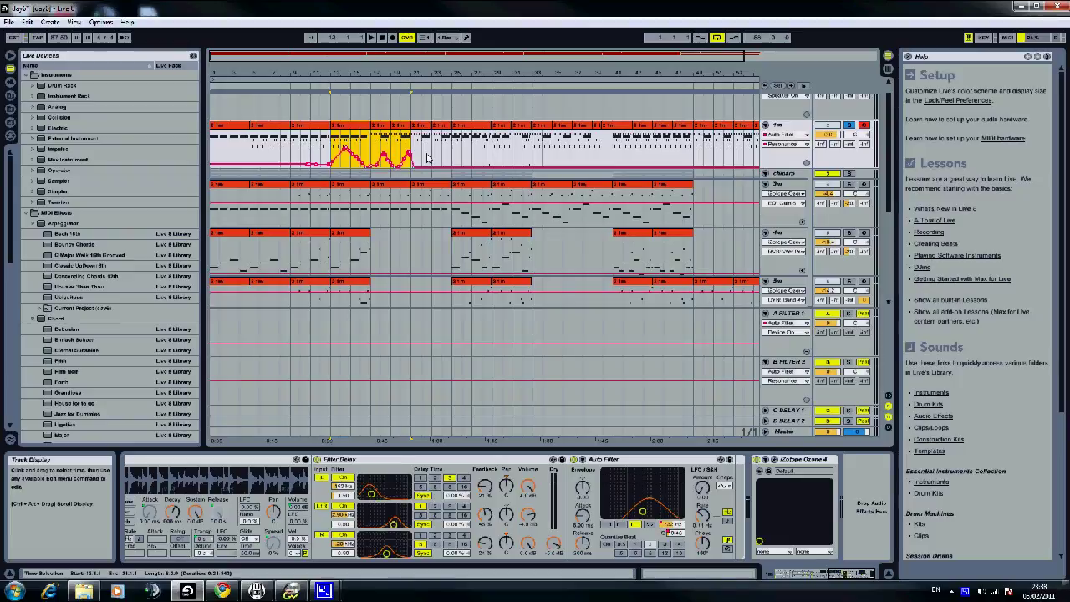
# Examine the Auto Filter Resonance automation peaks on track 1m, marking bars 15 to 22
pyautogui.click(430, 162)
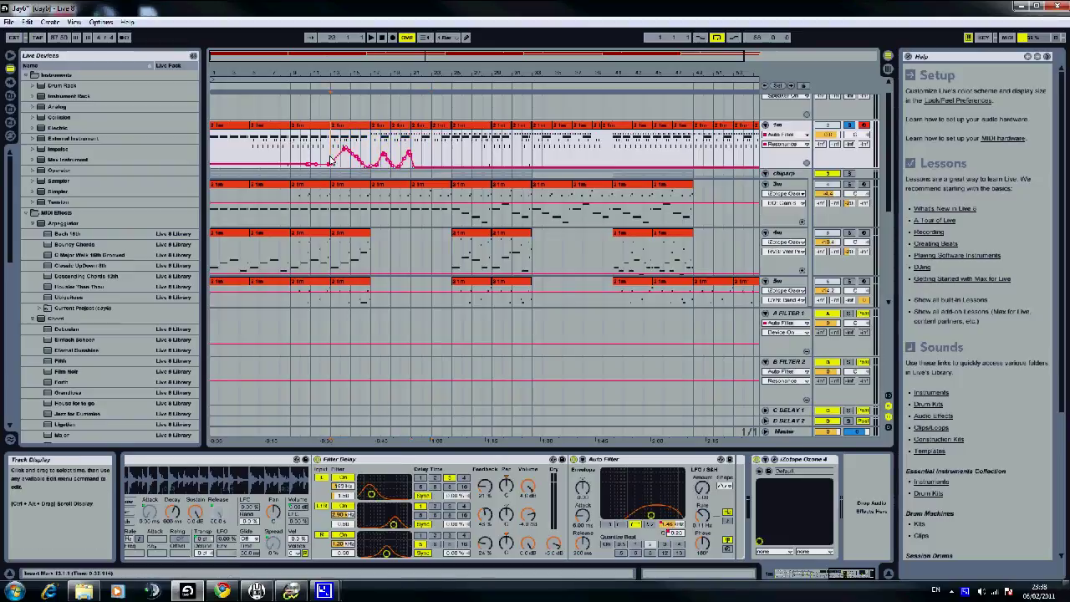
pyautogui.moveTo(331, 160)
pyautogui.mouseDown()
pyautogui.moveTo(423, 160)
pyautogui.moveTo(341, 159)
pyautogui.mouseUp()
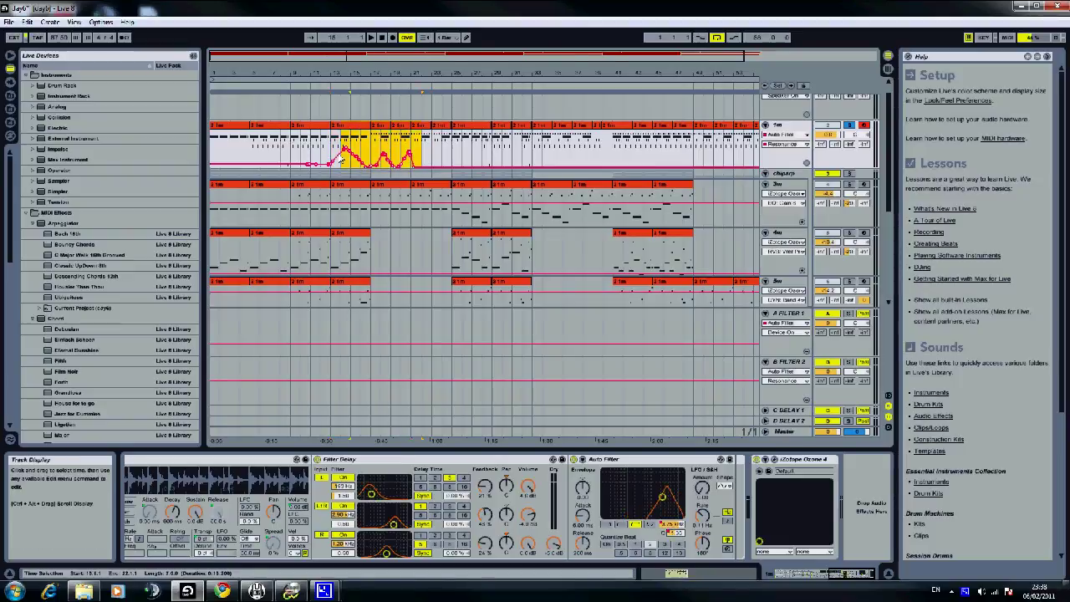
pyautogui.click(432, 158)
# Show the device chain of track 3m and close its miniSID plug-in window
pyautogui.scroll(-2, 456, 176)
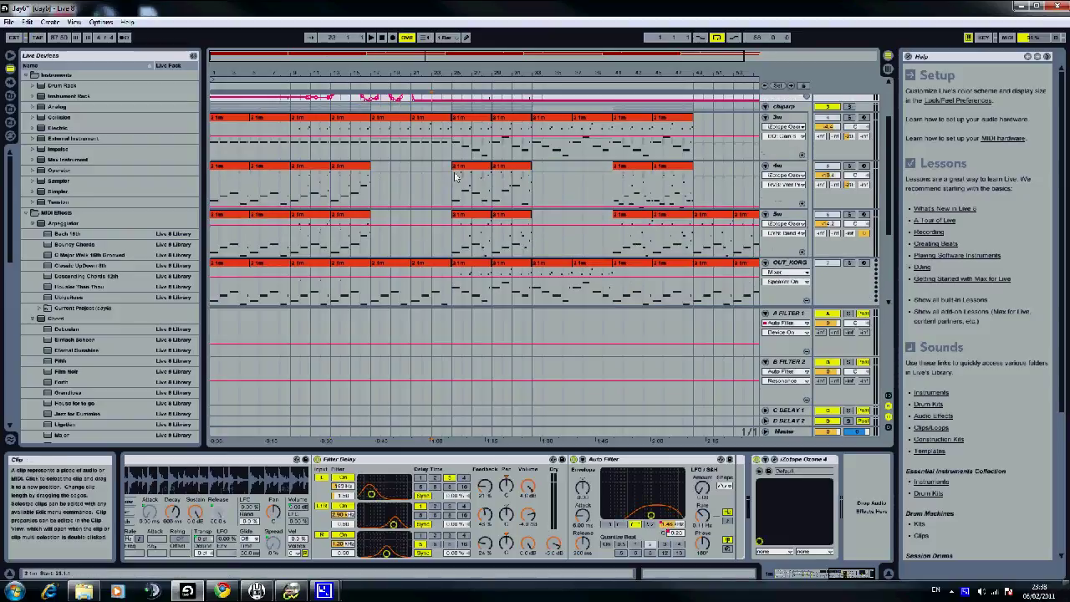
pyautogui.scroll(-3, 455, 175)
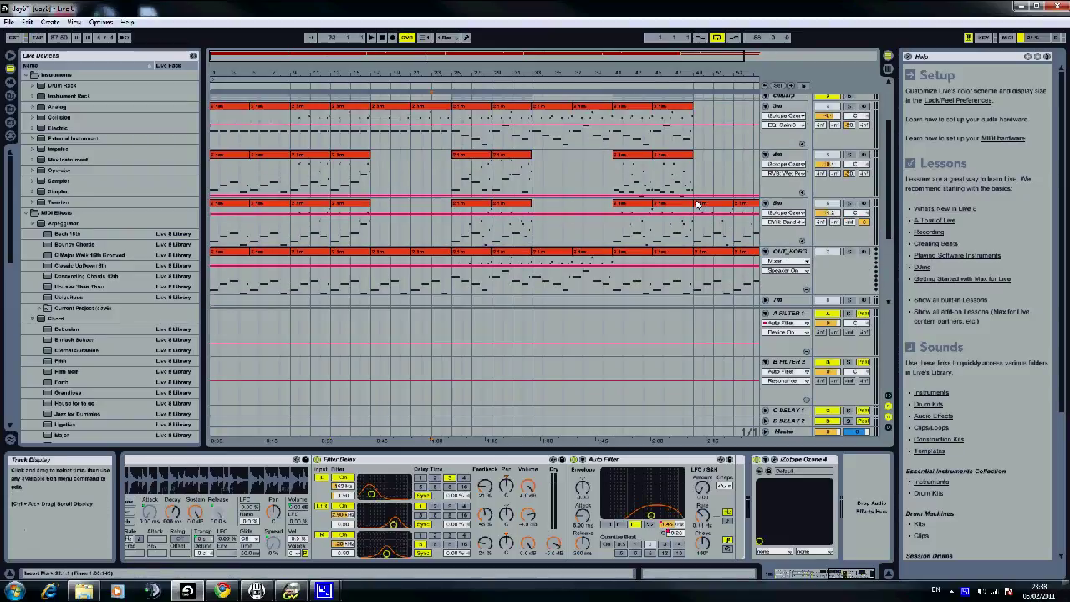
pyautogui.scroll(1, 703, 201)
pyautogui.scroll(-1, 711, 192)
pyautogui.scroll(1, 723, 180)
pyautogui.scroll(-1, 740, 163)
pyautogui.click(778, 108)
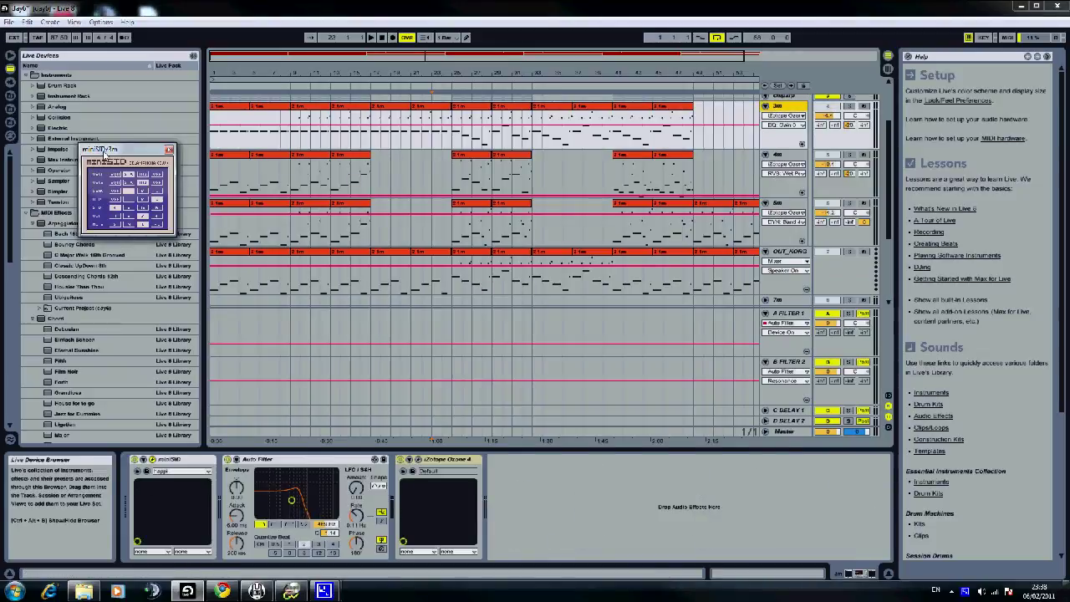
pyautogui.moveTo(103, 156); pyautogui.dragTo(95, 227)
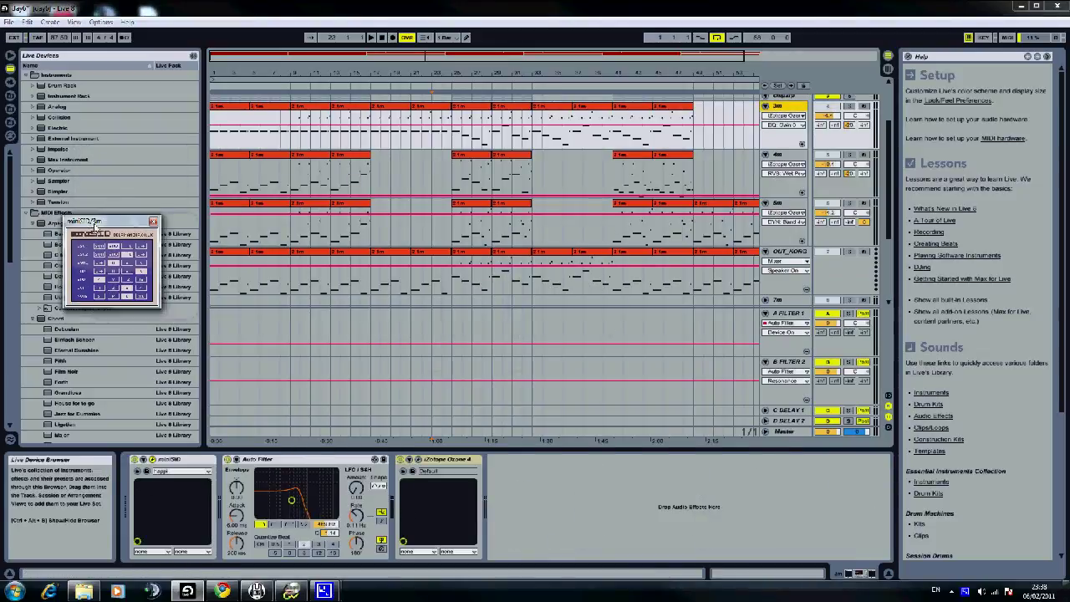
pyautogui.click(153, 222)
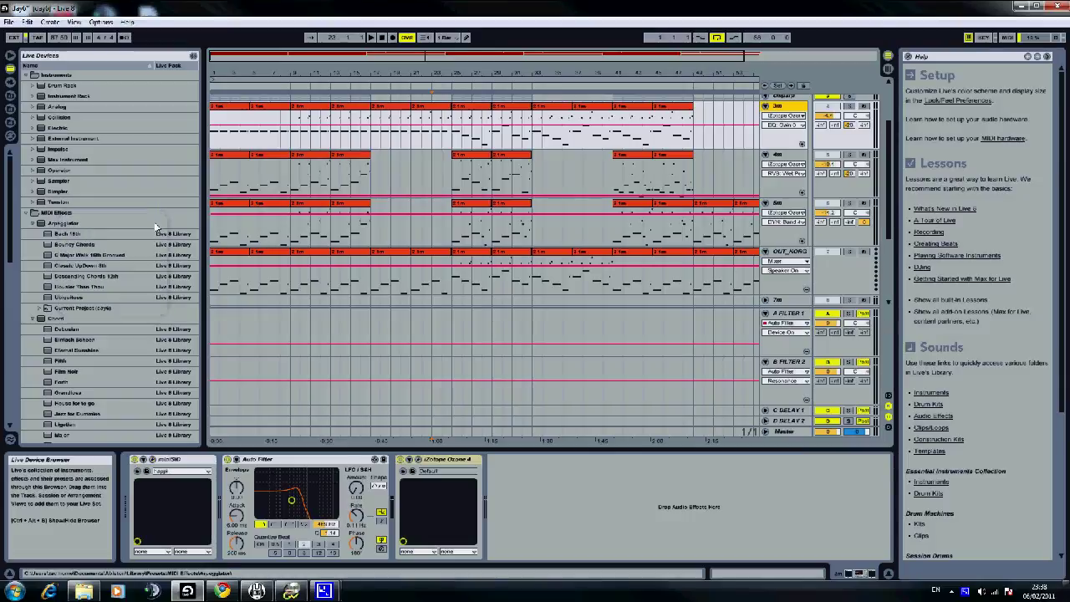
# Compare the device chains of tracks 3m, 4m and 5m
pyautogui.scroll(1, 595, 222)
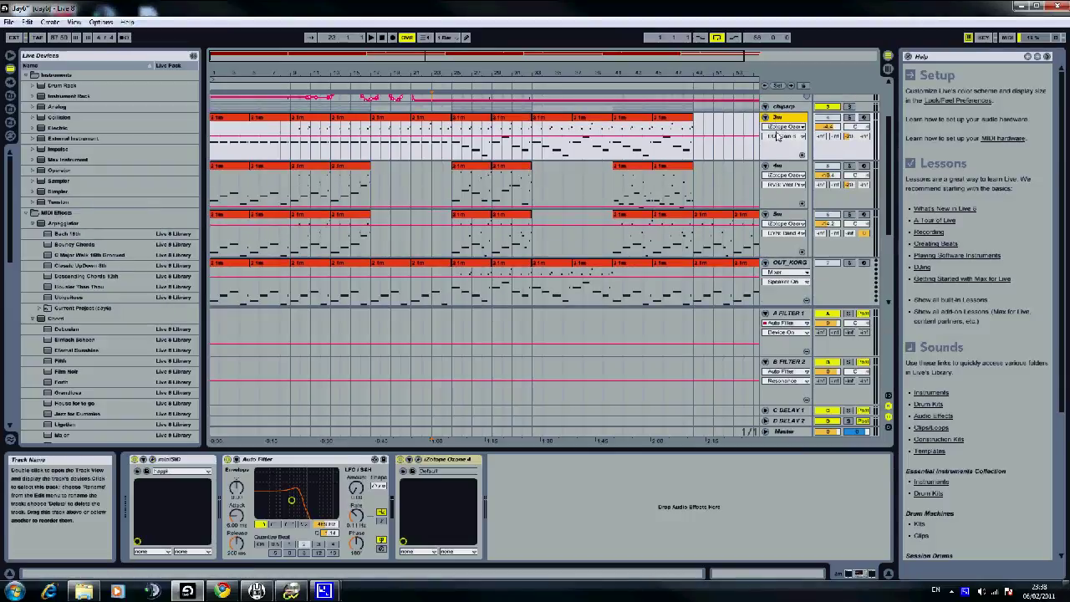
pyautogui.click(776, 166)
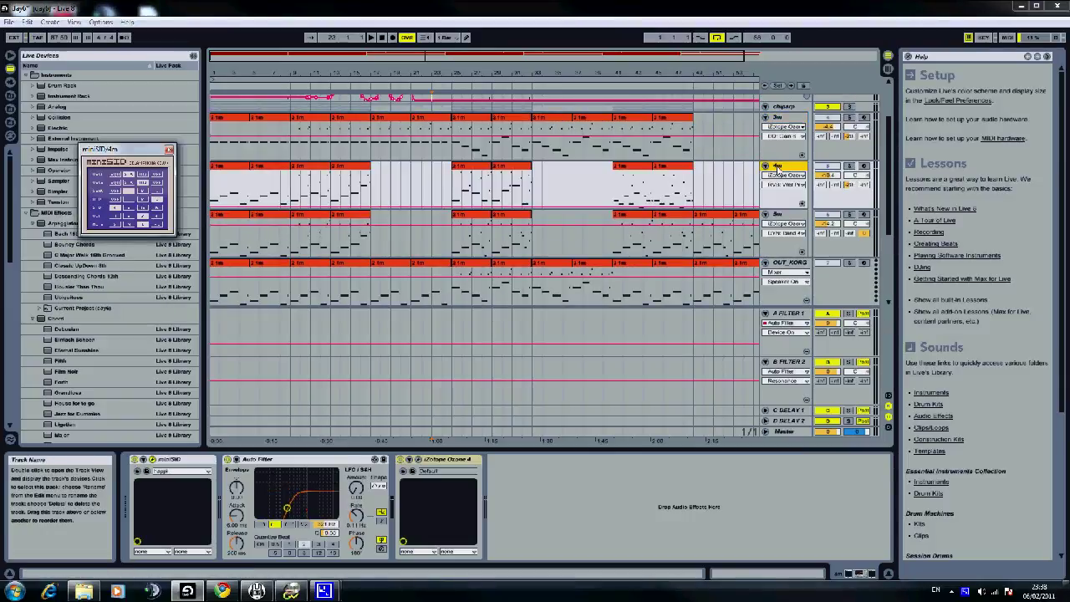
pyautogui.click(777, 219)
pyautogui.click(620, 162)
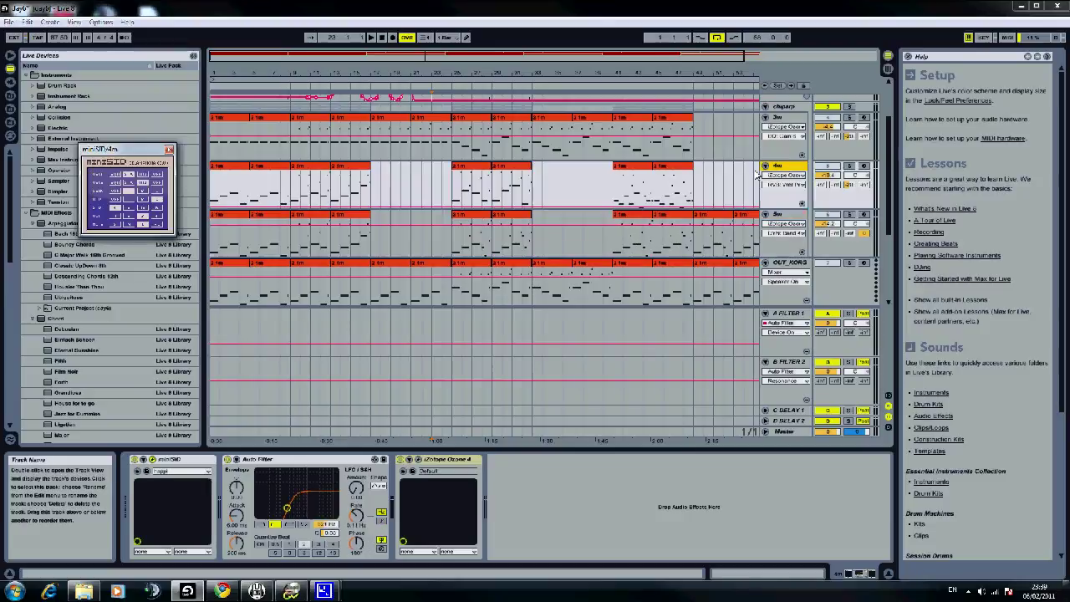
pyautogui.click(781, 118)
pyautogui.click(777, 167)
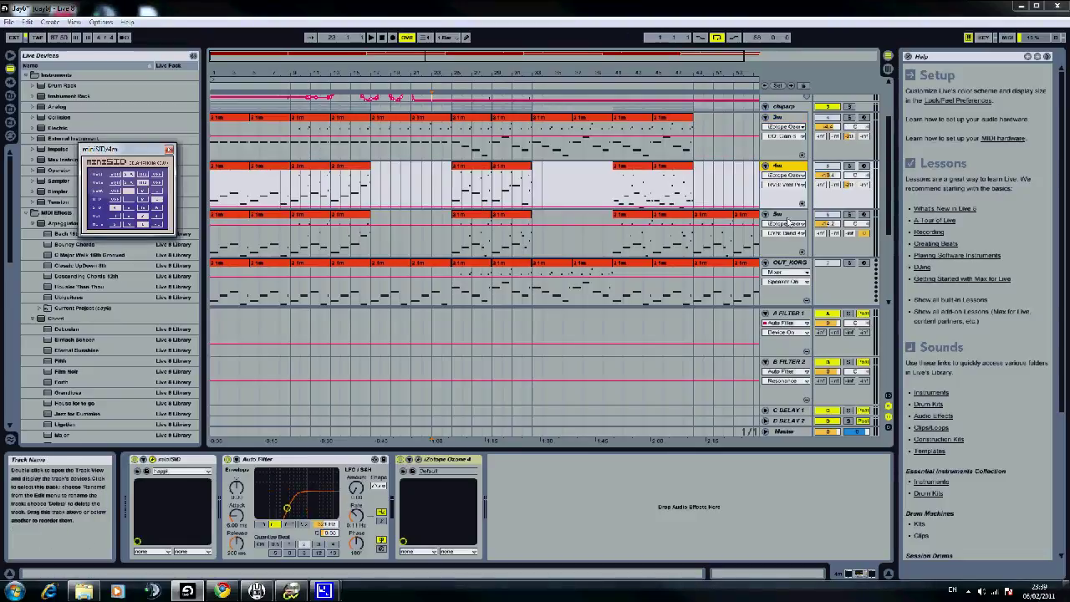
pyautogui.click(788, 222)
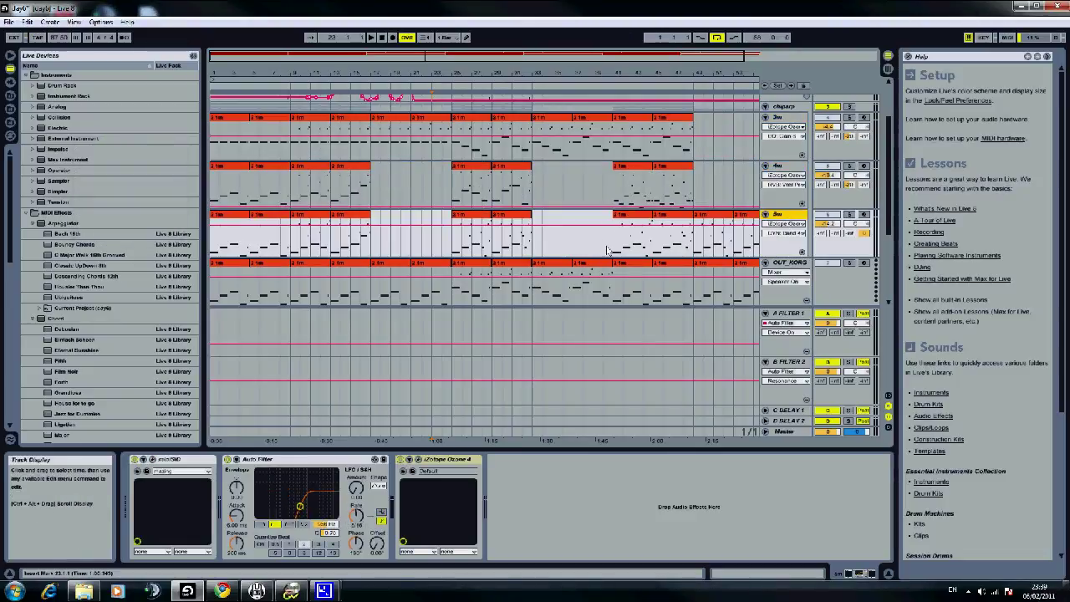
# Examine the MIDI part on the OUT_KORG track, marking its notes from bar 25 to bar 41
pyautogui.scroll(-3, 807, 194)
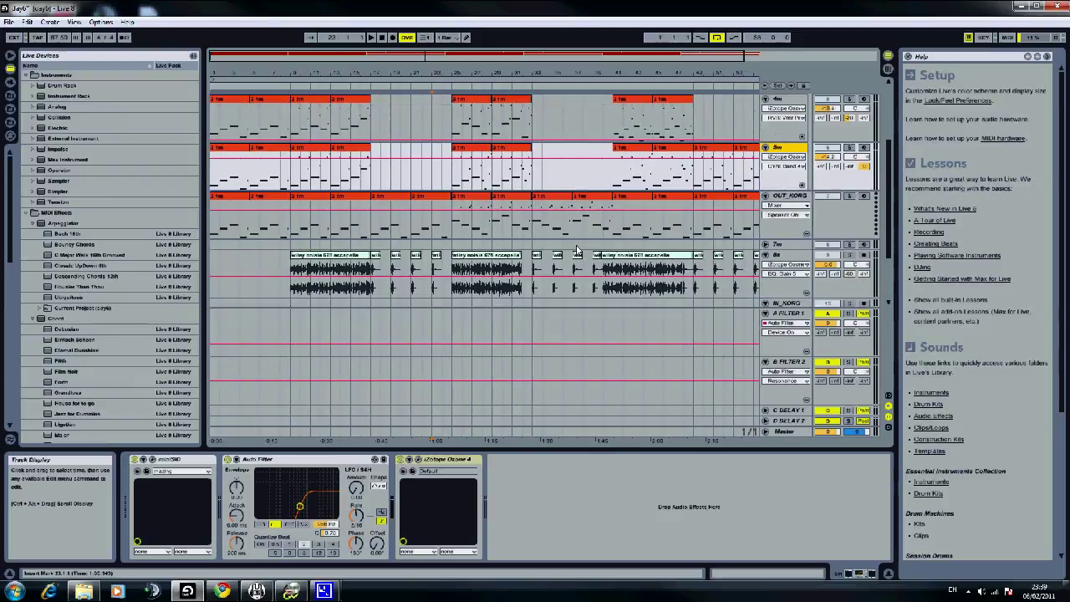
pyautogui.click(808, 194)
pyautogui.scroll(2, 698, 209)
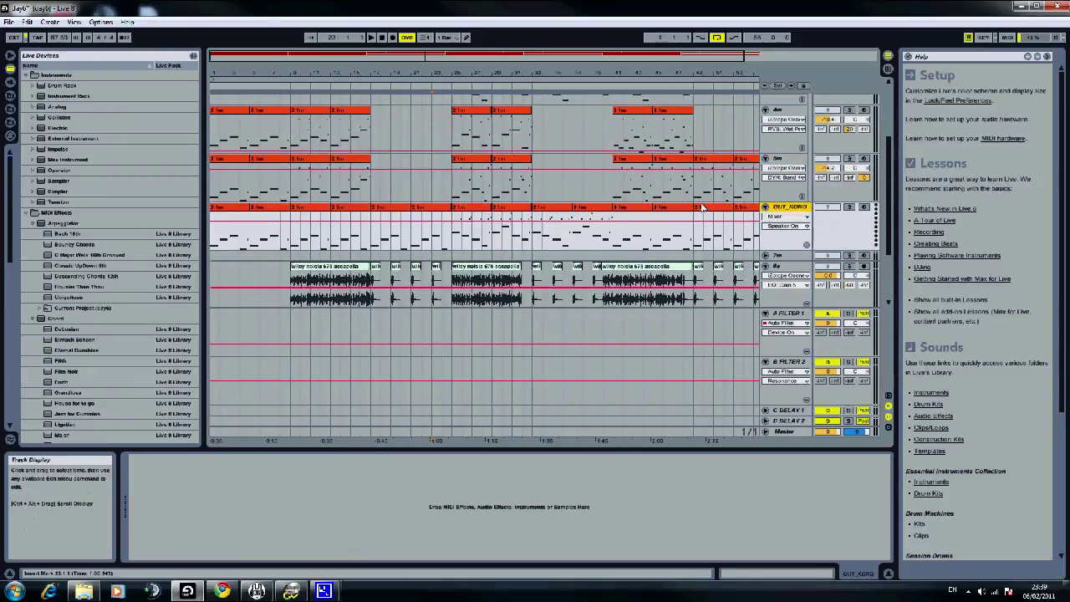
pyautogui.scroll(-3, 669, 209)
pyautogui.click(582, 208)
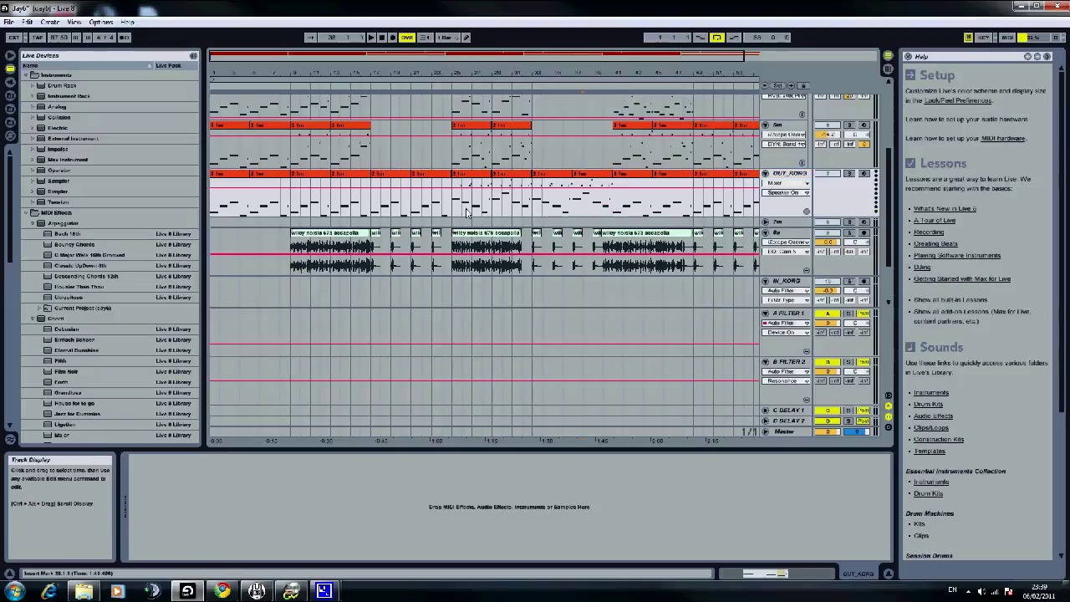
pyautogui.moveTo(457, 209); pyautogui.dragTo(614, 206)
pyautogui.click(614, 206)
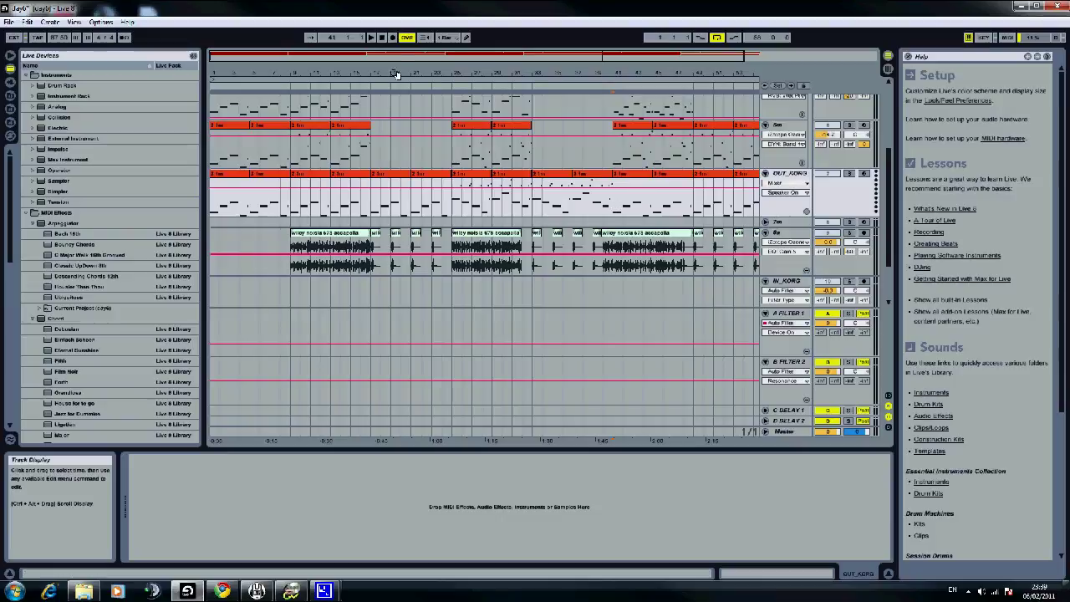
# Show the full arrangement length and highlight bars 1 to 57 of OUT_KORG and the empty recording range on IN_KORG
pyautogui.moveTo(406, 55); pyautogui.dragTo(407, 52)
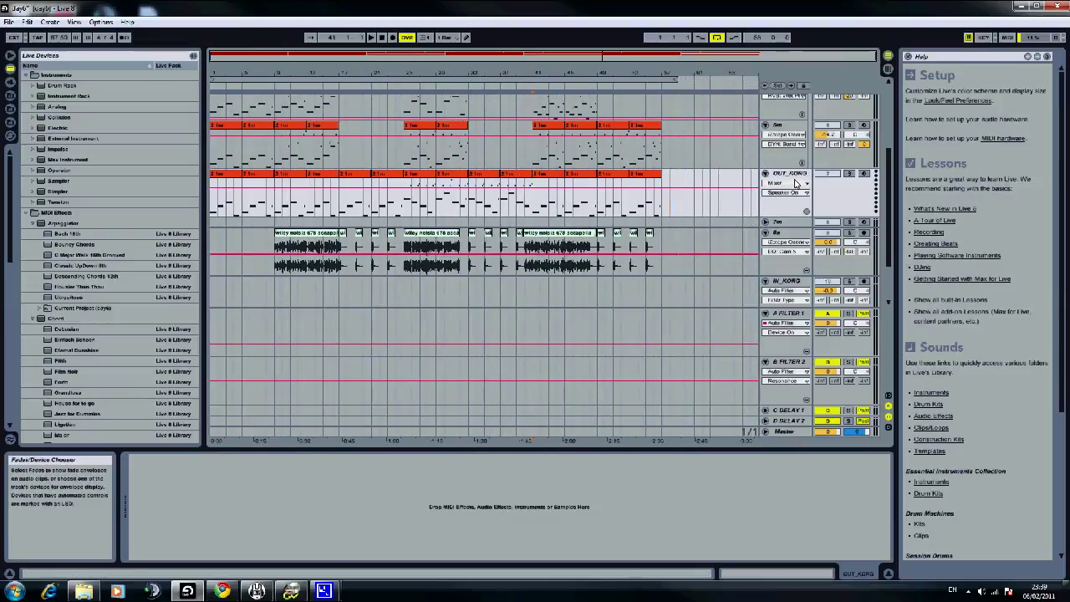
pyautogui.click(648, 202)
pyautogui.moveTo(648, 202); pyautogui.dragTo(211, 201)
pyautogui.click(646, 283)
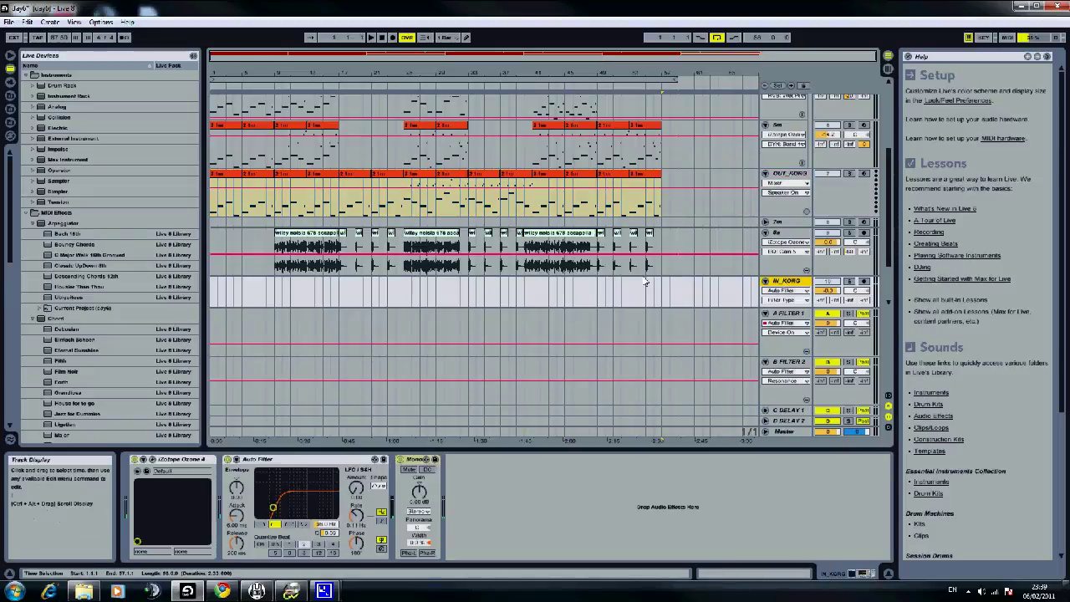
pyautogui.moveTo(659, 287); pyautogui.dragTo(273, 289)
pyautogui.click(283, 289)
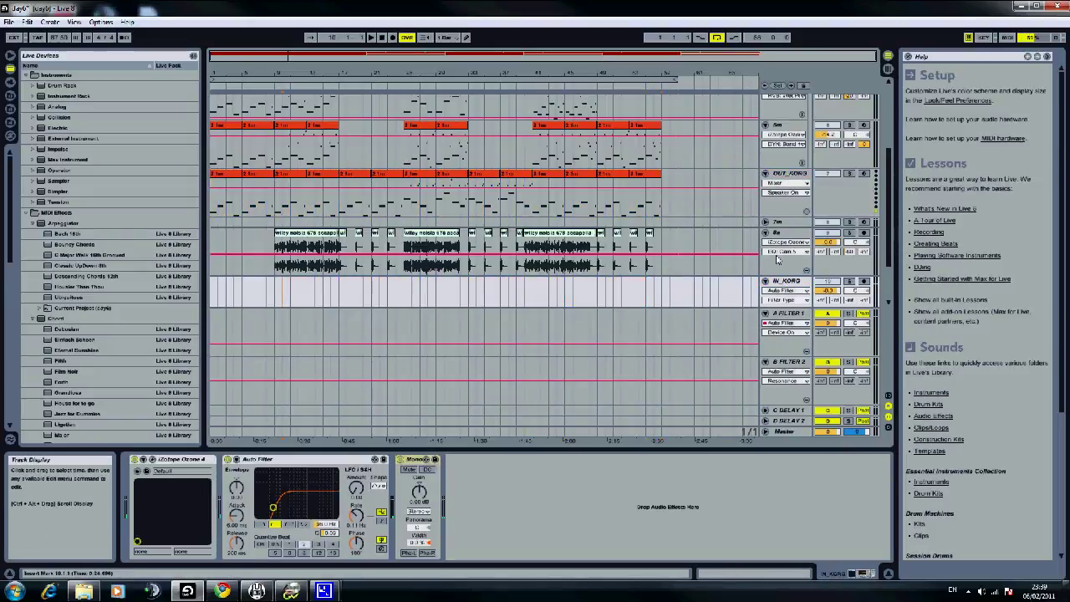
# Examine the vocal clips on audio track 8a, highlighting its whole clip range and the short chops between the long clips
pyautogui.click(779, 233)
pyautogui.moveTo(674, 251)
pyautogui.mouseDown()
pyautogui.moveTo(212, 249)
pyautogui.moveTo(289, 249)
pyautogui.mouseUp()
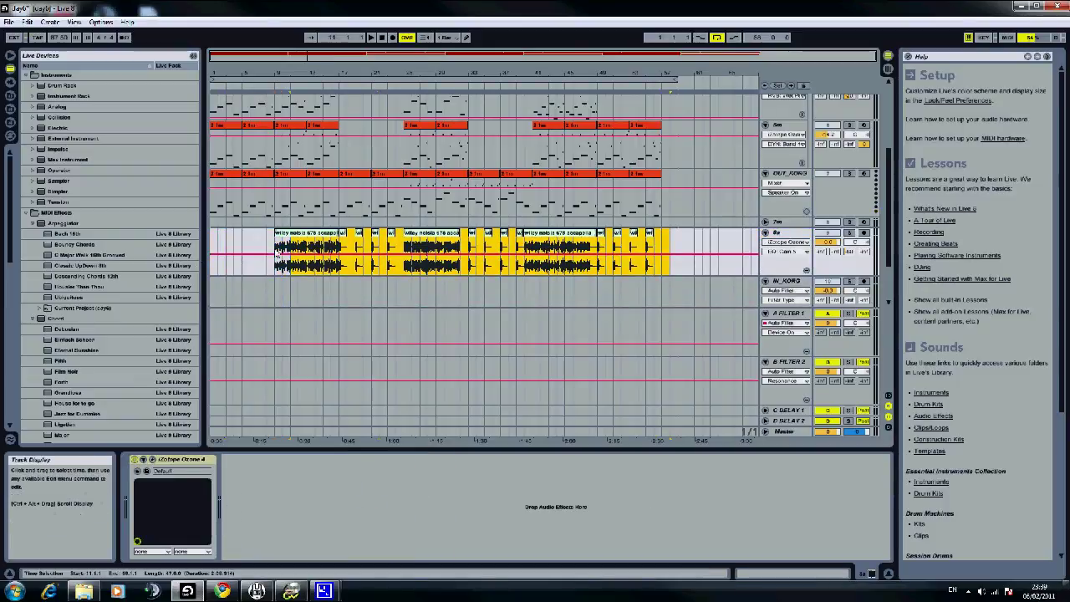
pyautogui.click(277, 248)
pyautogui.moveTo(411, 248)
pyautogui.mouseDown()
pyautogui.moveTo(662, 250)
pyautogui.moveTo(530, 262)
pyautogui.moveTo(520, 251)
pyautogui.moveTo(463, 251)
pyautogui.mouseUp()
pyautogui.click(467, 250)
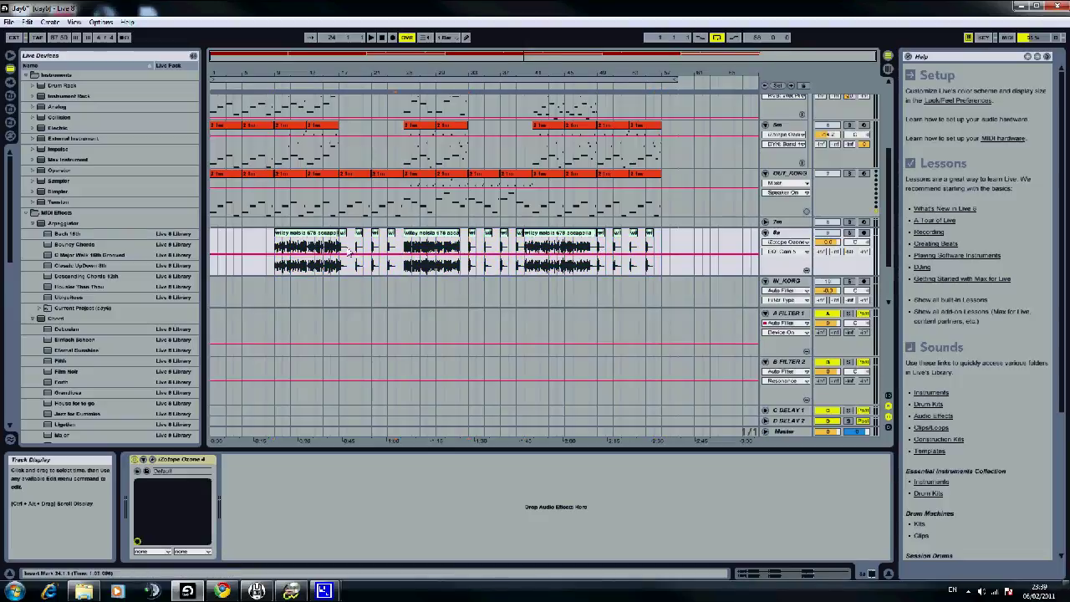
pyautogui.moveTo(340, 250); pyautogui.dragTo(390, 251)
pyautogui.moveTo(462, 251); pyautogui.dragTo(477, 251)
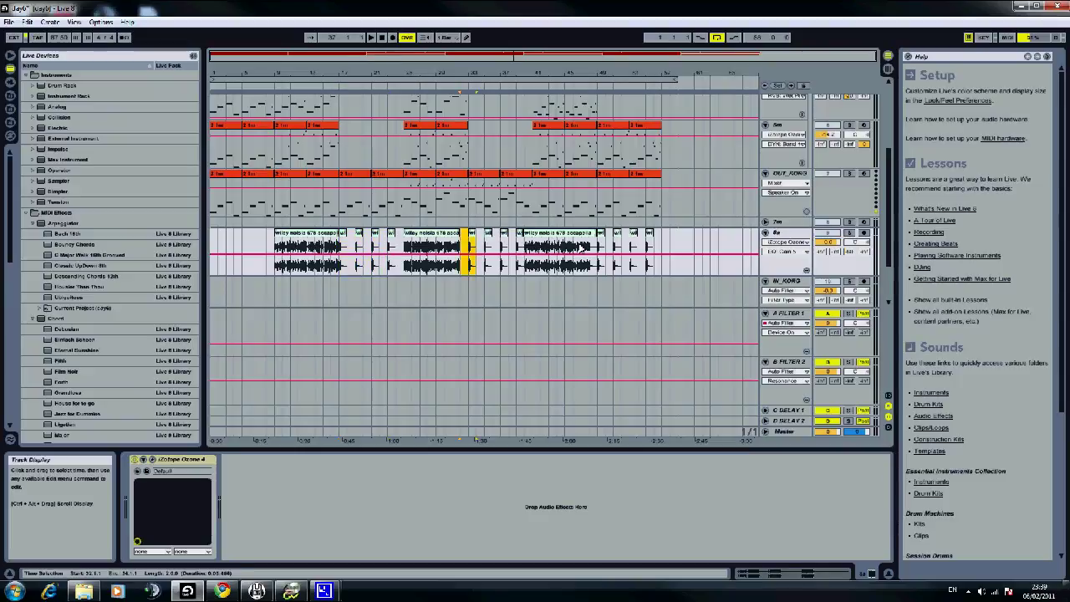
# Select each of the three long acapella clips on track 8a in turn, ending with the earliest one
pyautogui.click(560, 233)
pyautogui.click(431, 234)
pyautogui.click(306, 233)
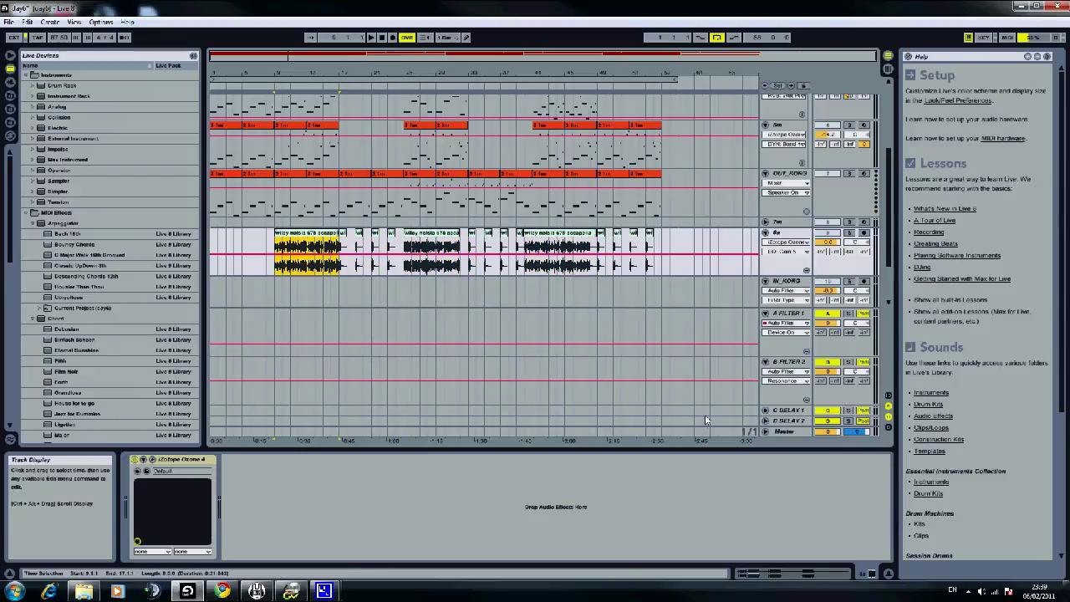
# Inspect the Auto Filter devices on the return tracks A FILTER 1 and B FILTER 2
pyautogui.scroll(-4, 540, 267)
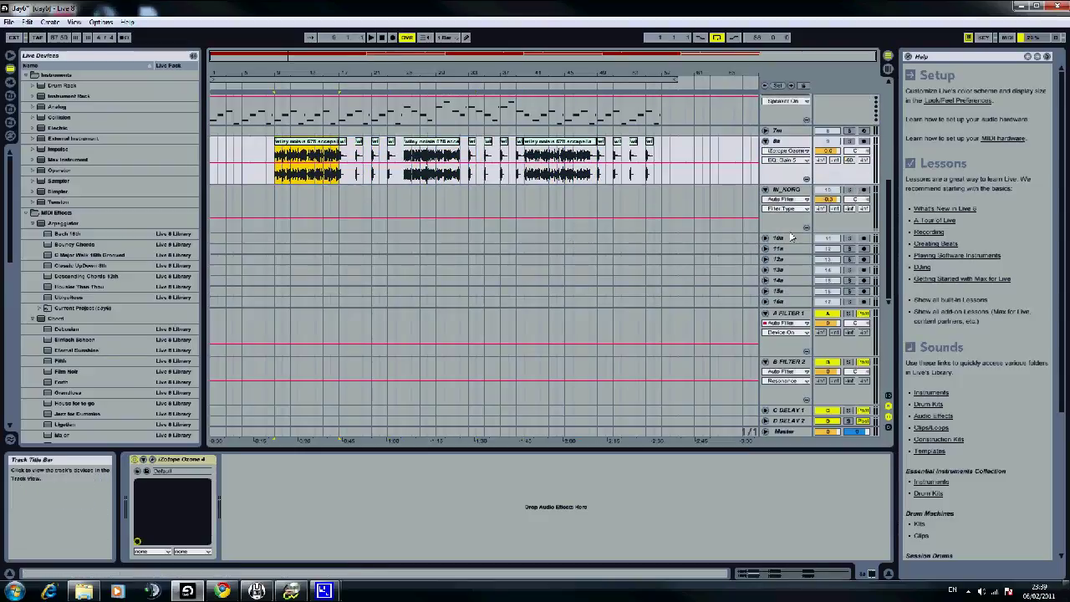
pyautogui.click(780, 326)
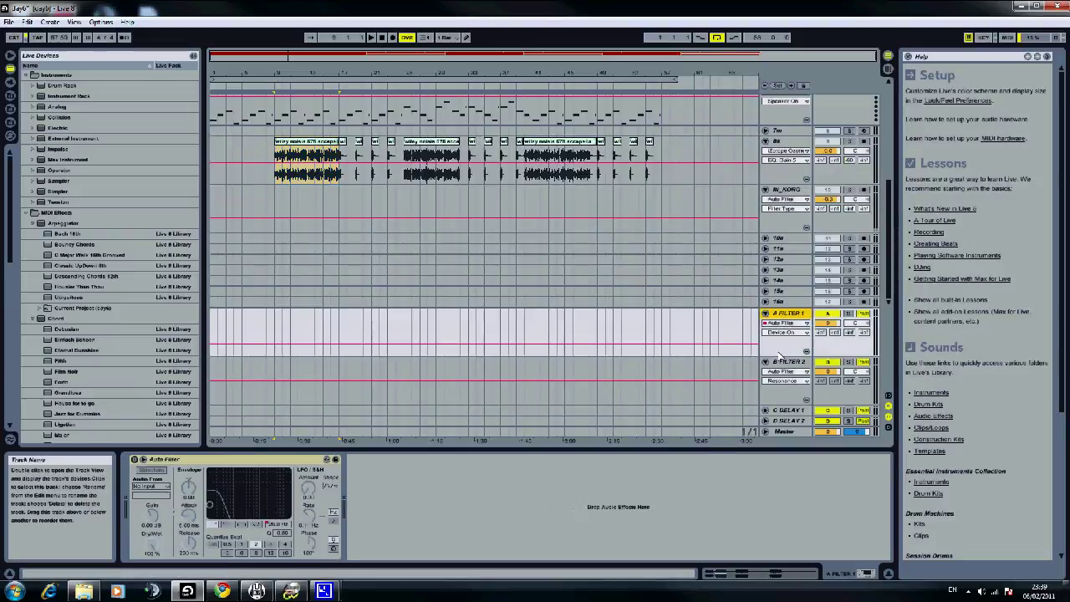
pyautogui.click(597, 359)
# Switch to the Session View and inspect the device chains of track 1m and the chiparp group
pyautogui.press('Tab')
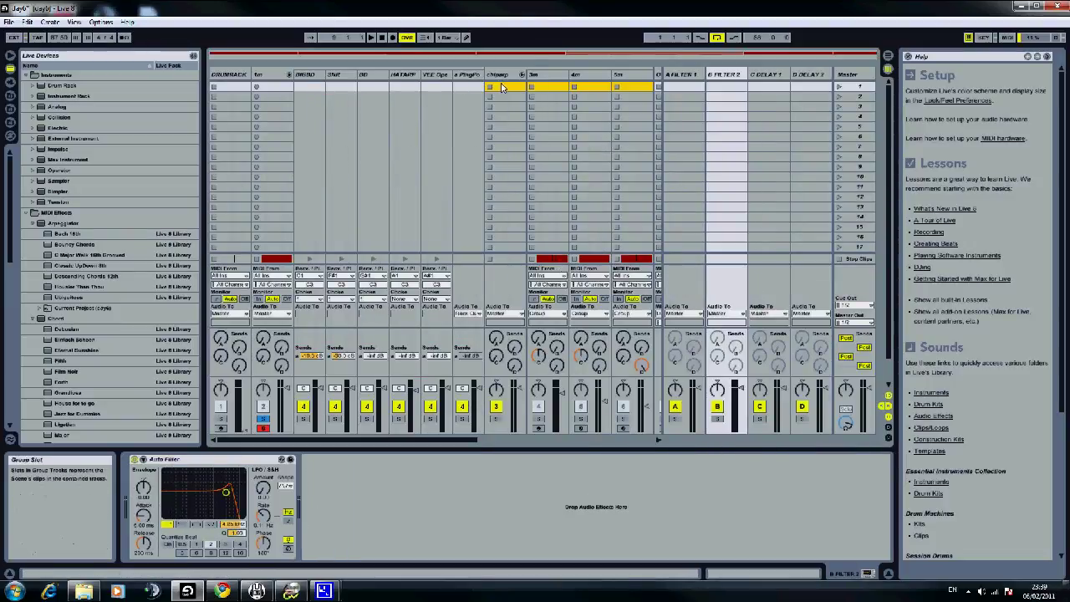
pyautogui.moveTo(427, 439)
pyautogui.mouseDown()
pyautogui.moveTo(611, 433)
pyautogui.moveTo(397, 437)
pyautogui.moveTo(461, 434)
pyautogui.moveTo(419, 436)
pyautogui.mouseUp()
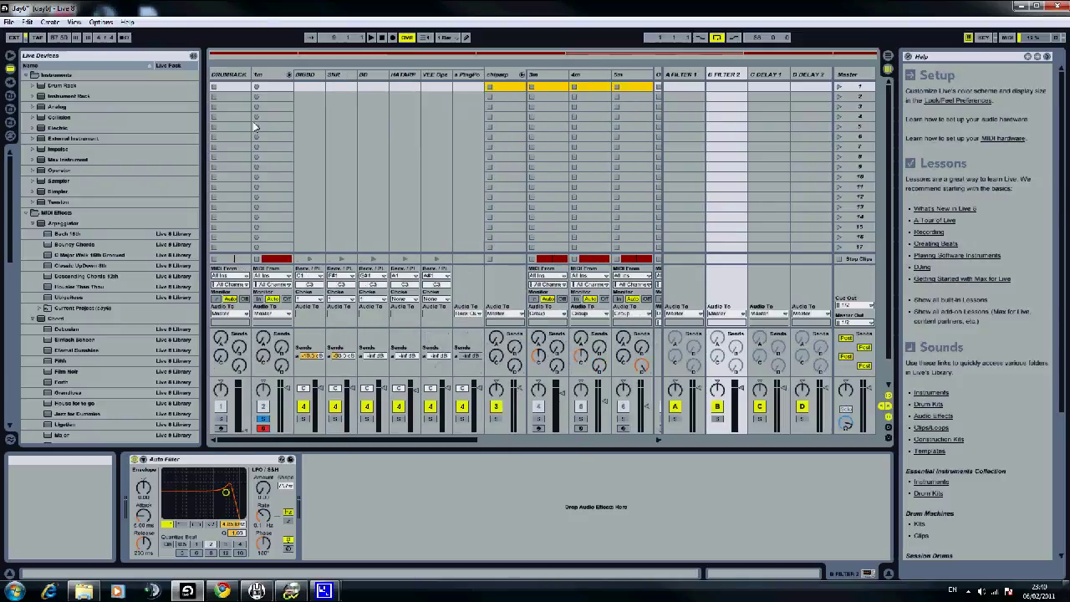
pyautogui.click(266, 75)
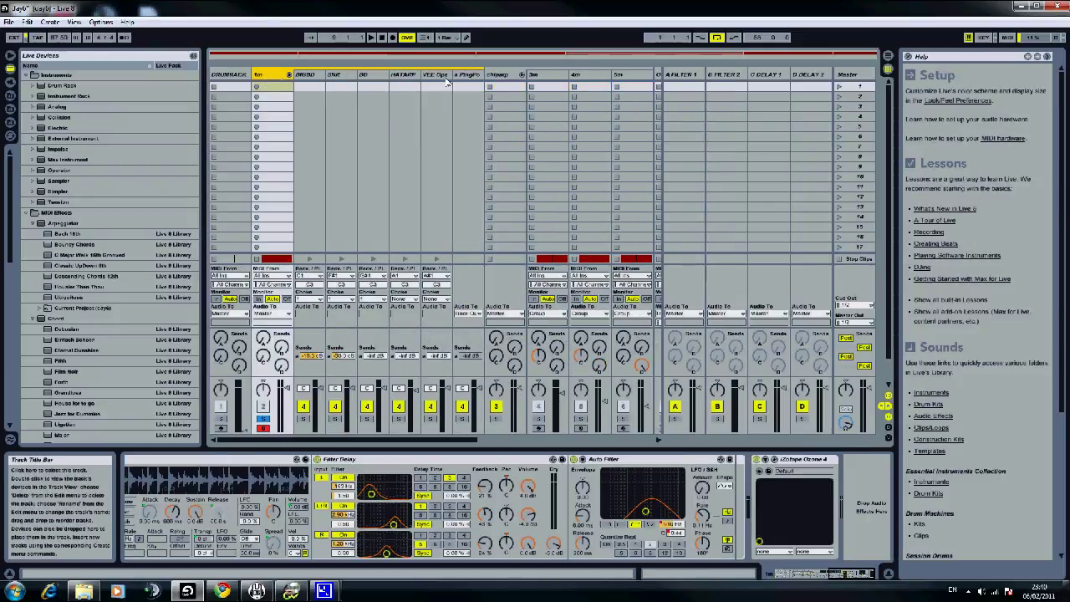
pyautogui.click(498, 75)
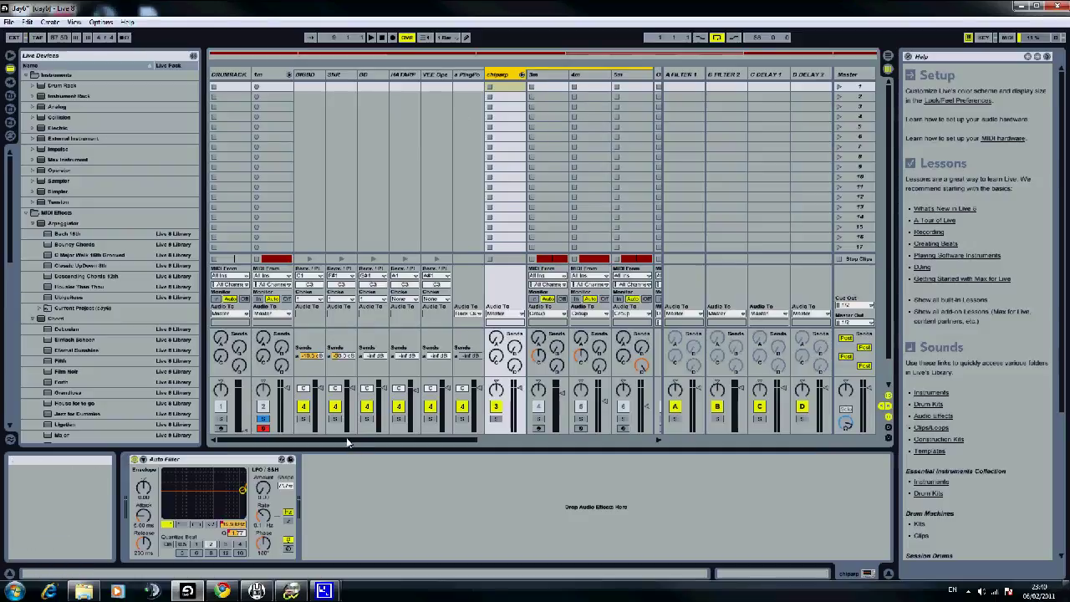
# Review the mixer tracks from 3m through 8a one by one, including OUT_KORG and 7m
pyautogui.moveTo(351, 439); pyautogui.dragTo(449, 439)
pyautogui.click(303, 78)
pyautogui.click(335, 76)
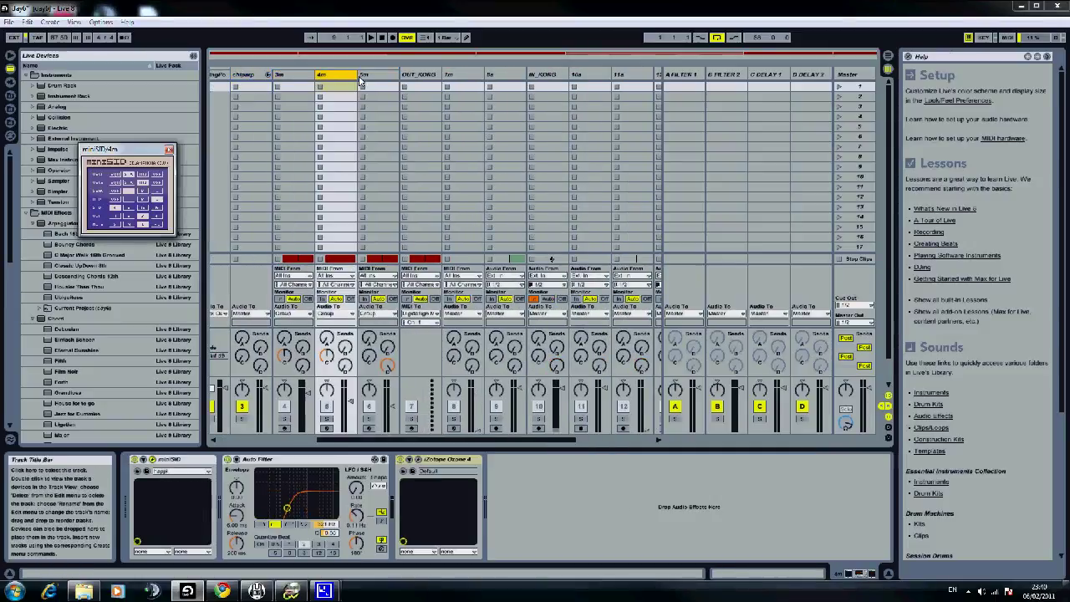
pyautogui.click(377, 75)
pyautogui.click(425, 75)
pyautogui.click(453, 80)
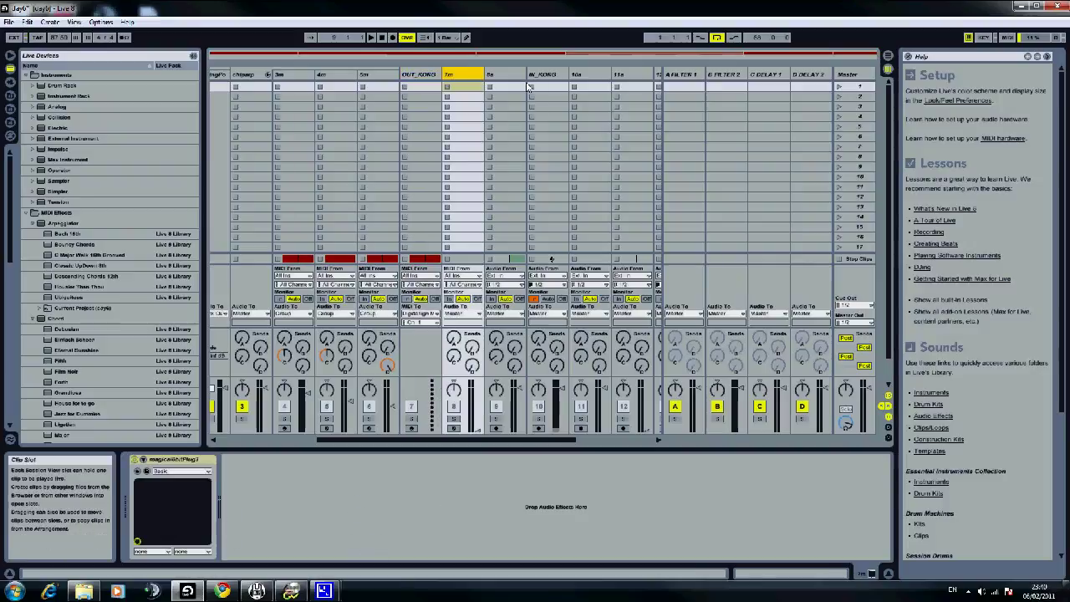
pyautogui.click(512, 81)
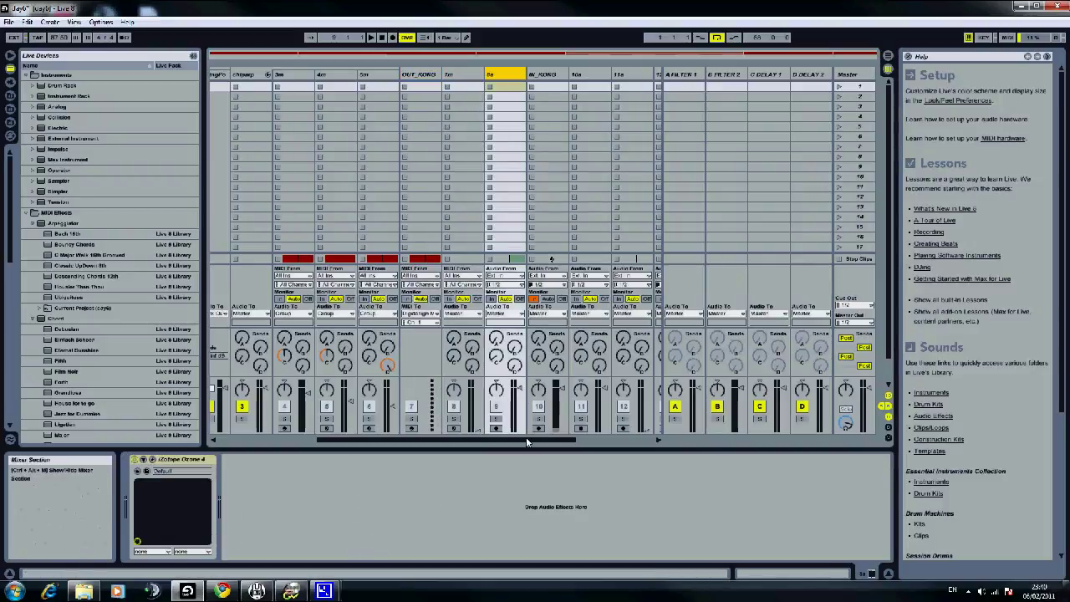
pyautogui.moveTo(526, 438); pyautogui.dragTo(422, 439)
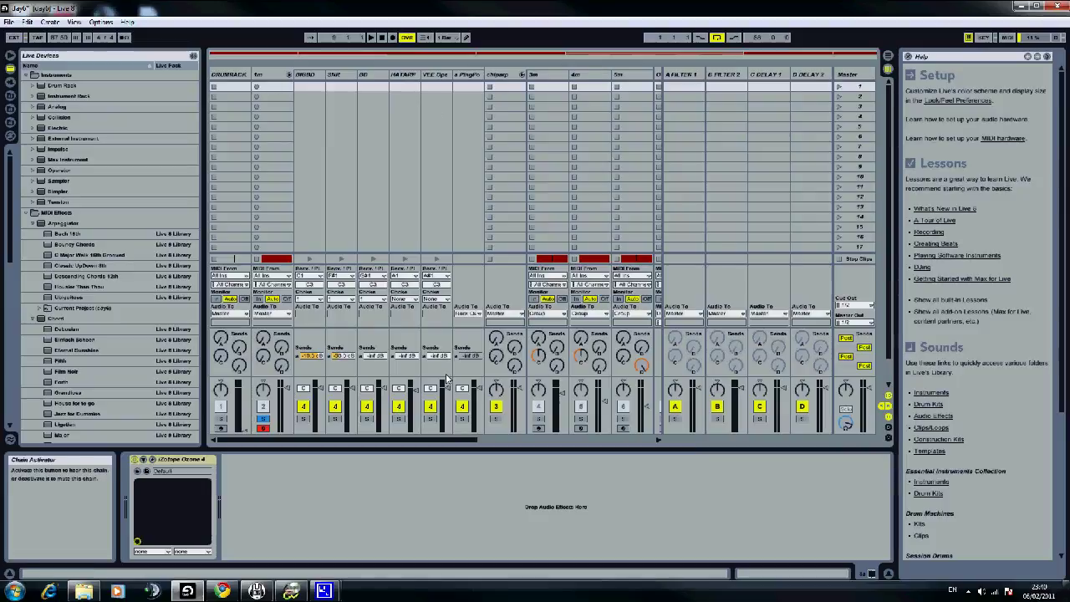
# Turn on MIDI Map Mode and examine the controller assignments on the tracks from chiparp through IN_KORG
pyautogui.hotkey('ctrl', 'm')
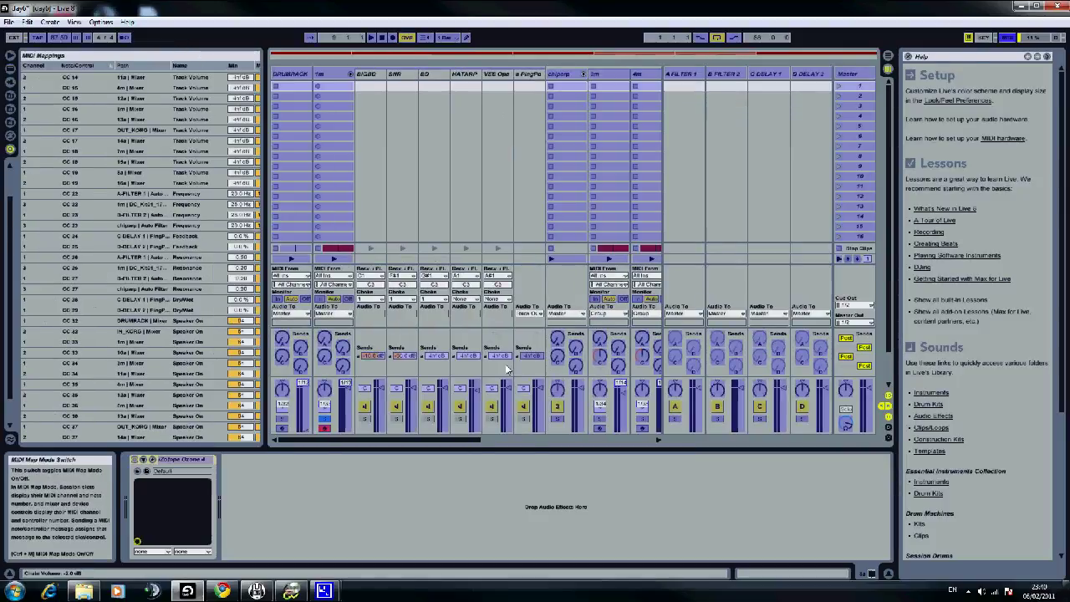
pyautogui.moveTo(492, 439); pyautogui.dragTo(584, 439)
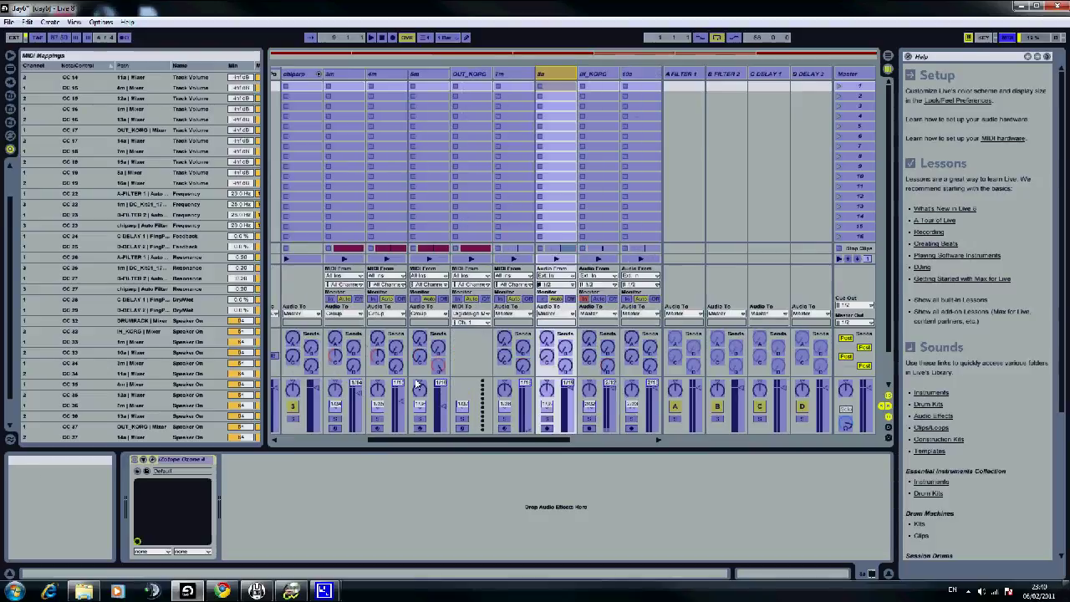
# Turn off MIDI Map Mode and look at track 1m in both the Session and Arrangement Views
pyautogui.click(1007, 37)
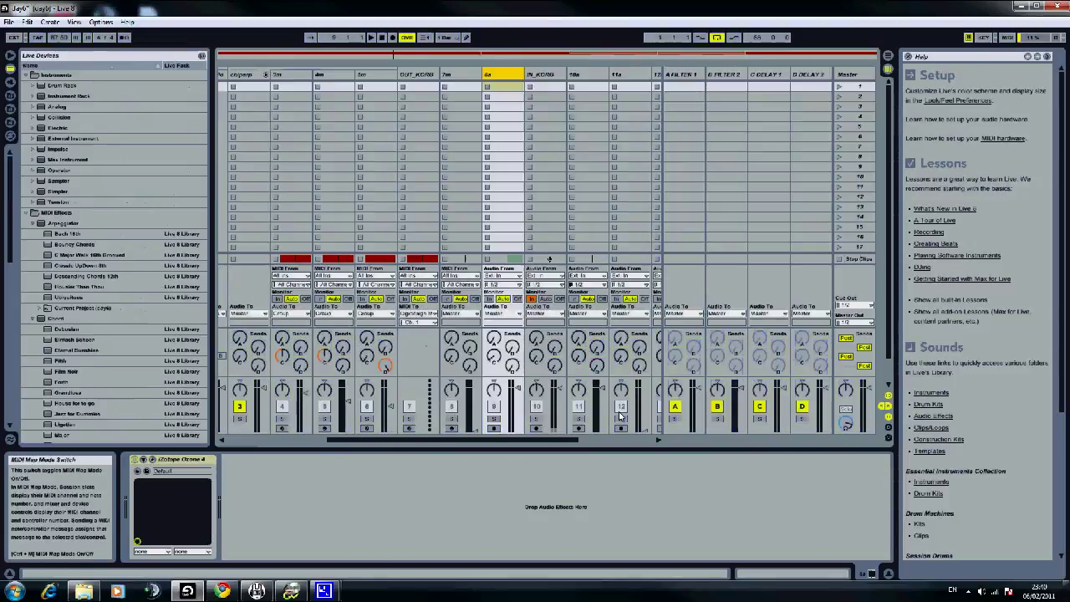
pyautogui.moveTo(543, 441); pyautogui.dragTo(454, 443)
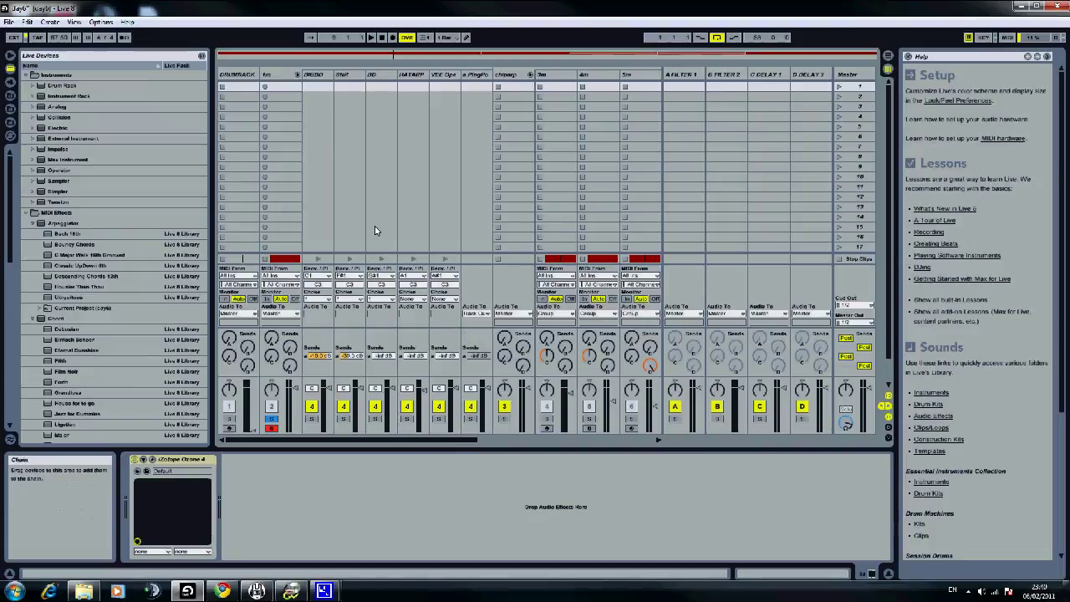
pyautogui.click(282, 86)
pyautogui.press('Tab')
pyautogui.press('Tab')
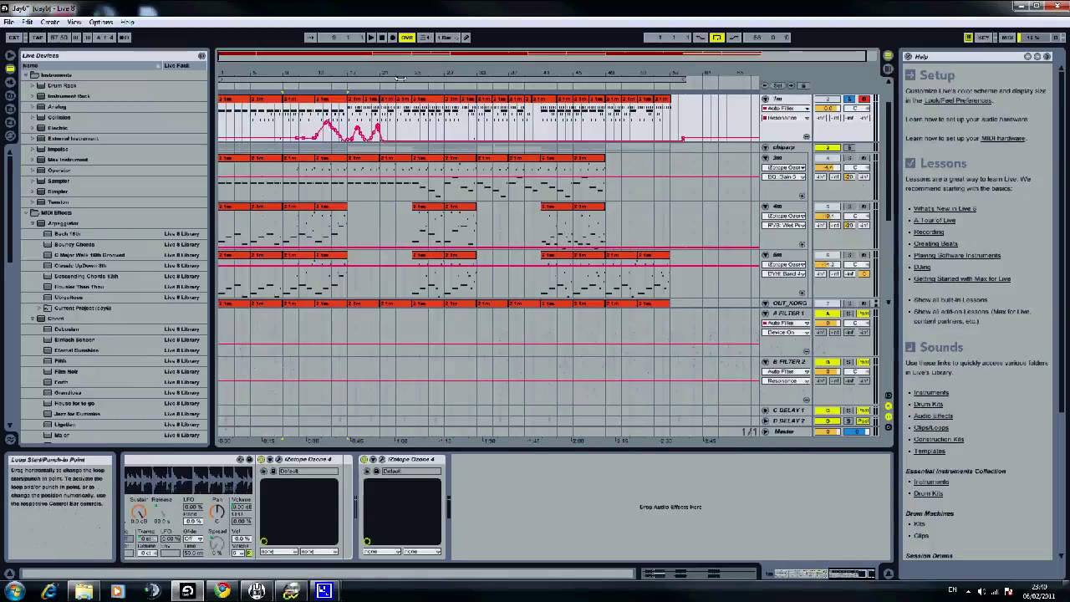
pyautogui.click(401, 84)
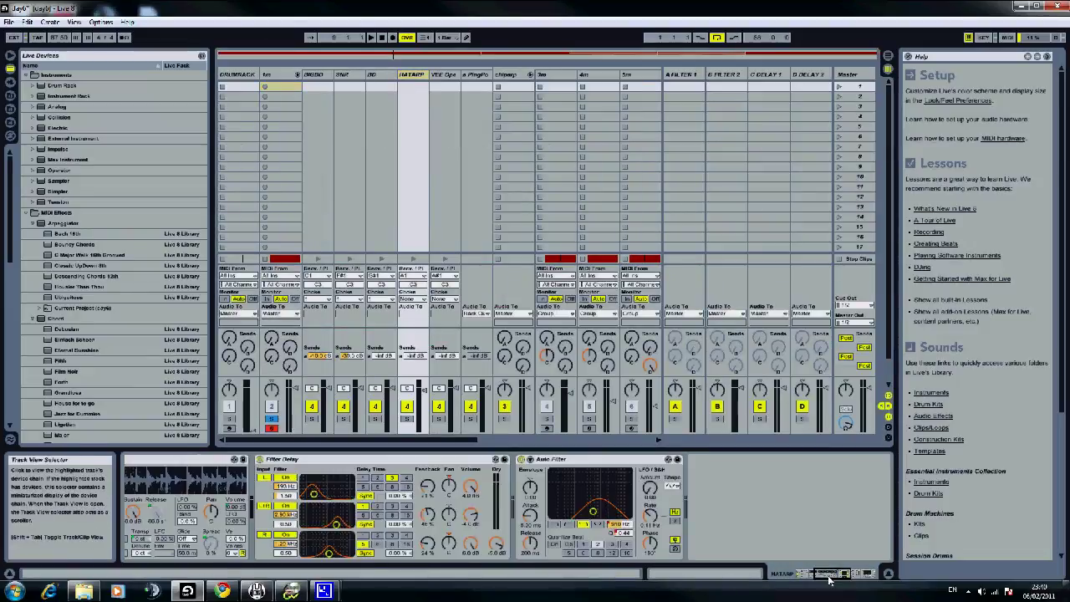
# Examine the HATARP chain's devices and audition the HATARP and BIGBD pads in track 1m's Drum Rack
pyautogui.moveTo(818, 579); pyautogui.dragTo(801, 579)
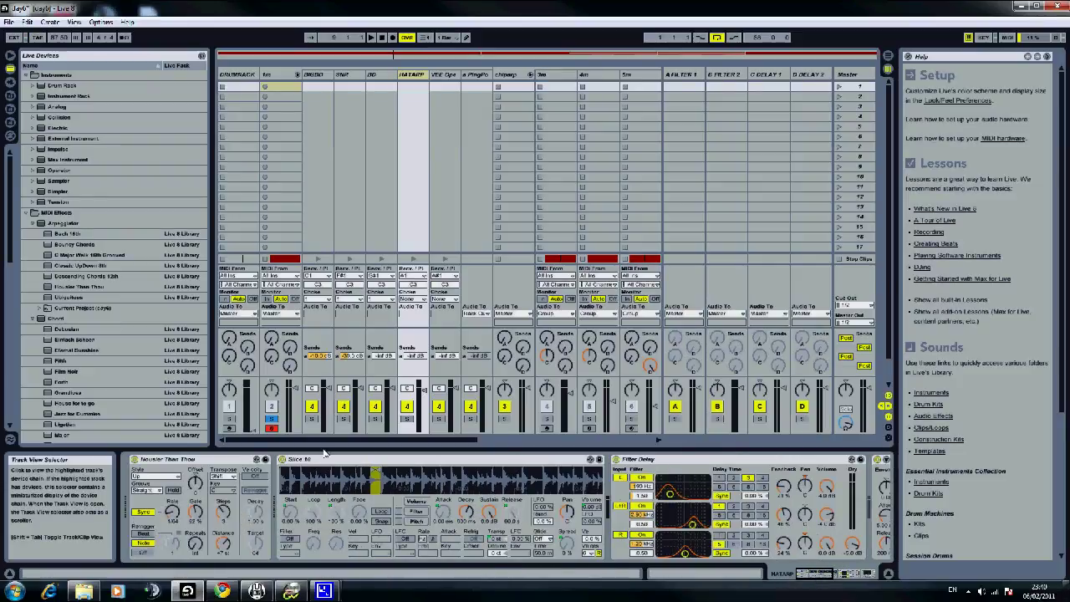
pyautogui.click(288, 75)
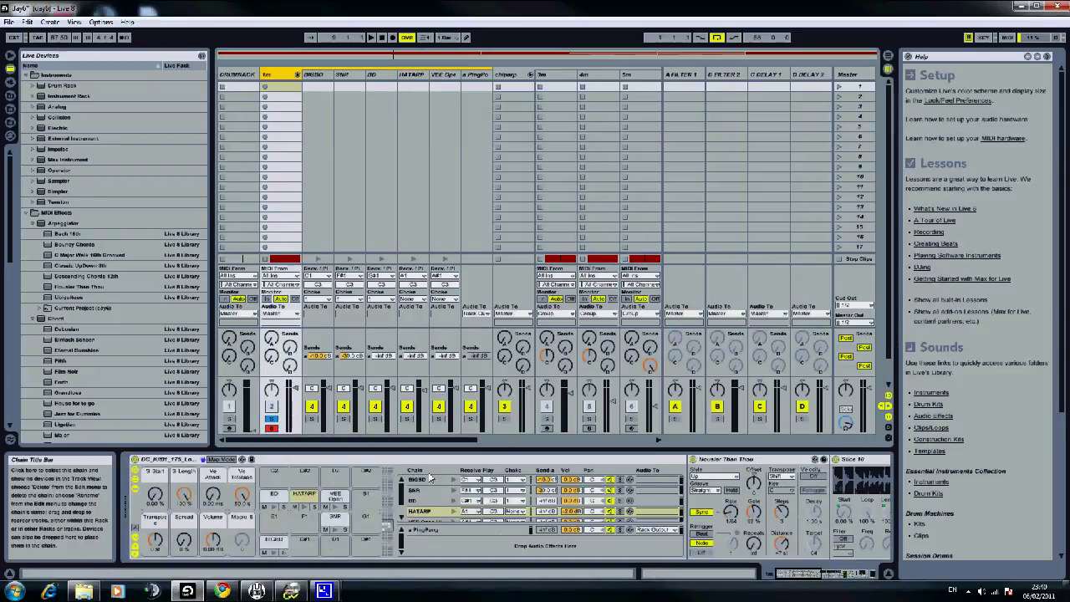
pyautogui.click(305, 494)
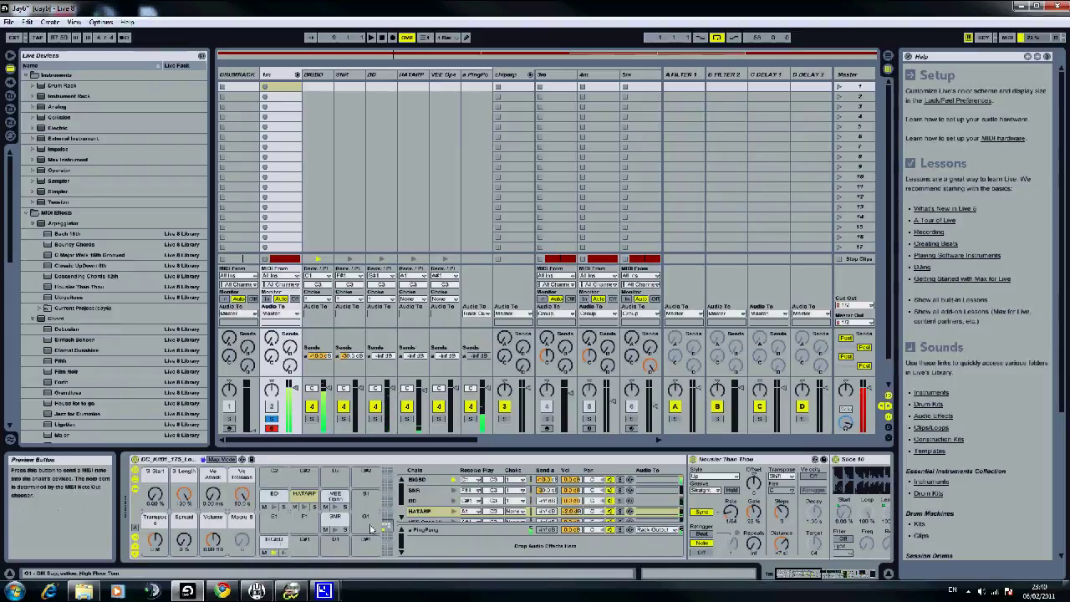
pyautogui.click(271, 559)
# Inspect the Debusion chord device and the Slice 1 sampler in the BIGBD chain of track 1m
pyautogui.moveTo(796, 574); pyautogui.dragTo(818, 574)
pyautogui.click(576, 459)
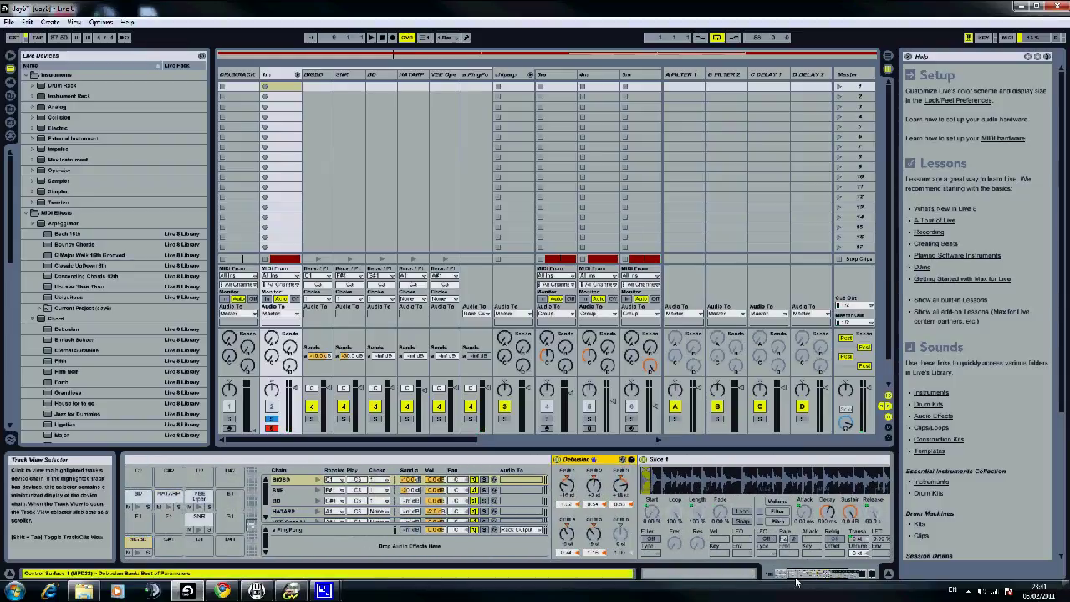
pyautogui.scroll(-5, 468, 493)
pyautogui.click(376, 460)
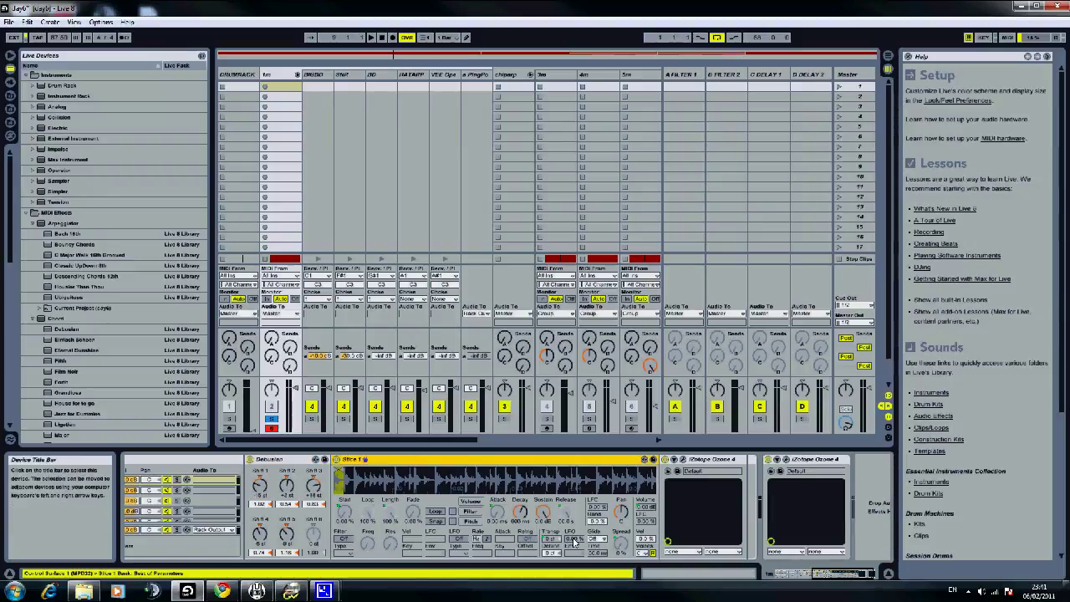
pyautogui.moveTo(828, 575); pyautogui.dragTo(614, 522)
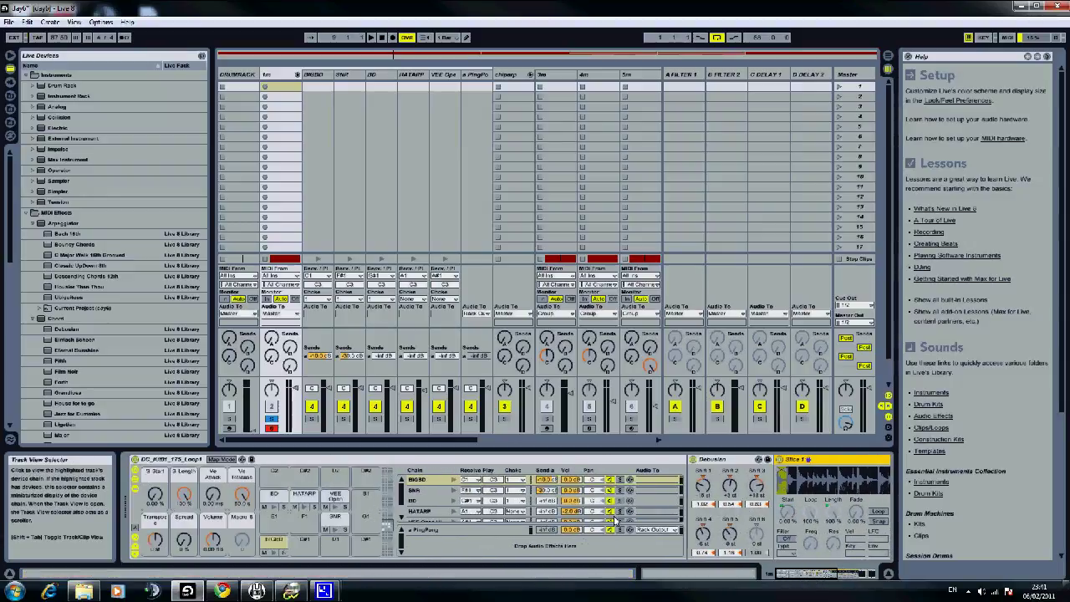
# Locate the Debusion preset in the Chord folder of the MIDI Effects library
pyautogui.click(75, 212)
pyautogui.scroll(-2, 100, 274)
pyautogui.scroll(-3, 96, 268)
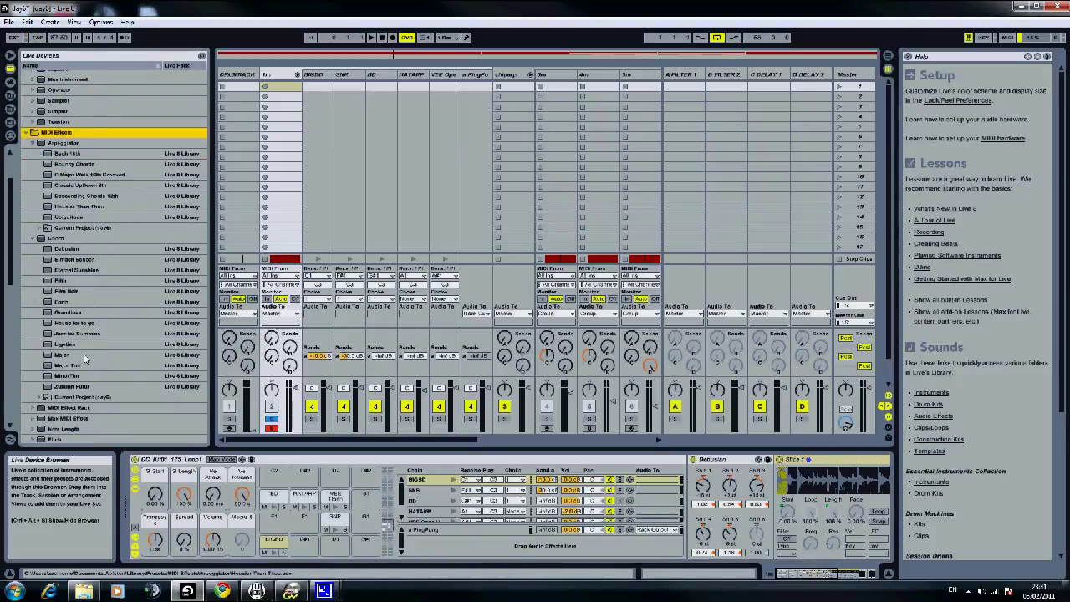
pyautogui.click(75, 250)
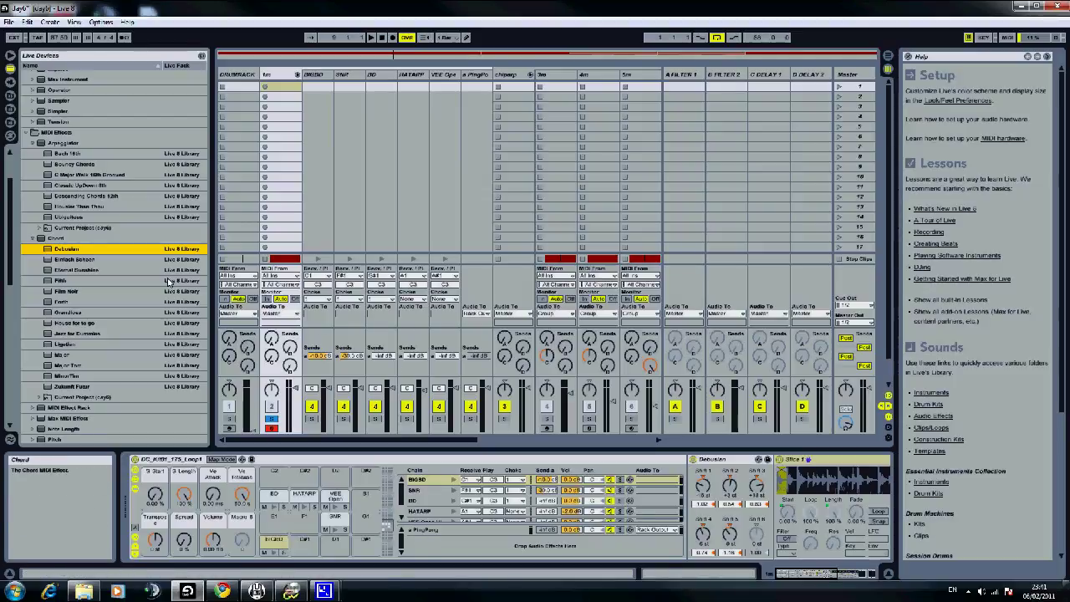
# Audition the BIGBD pad, check track 1m's automation in the Arrangement View and return to the Session View
pyautogui.click(277, 550)
pyautogui.click(277, 554)
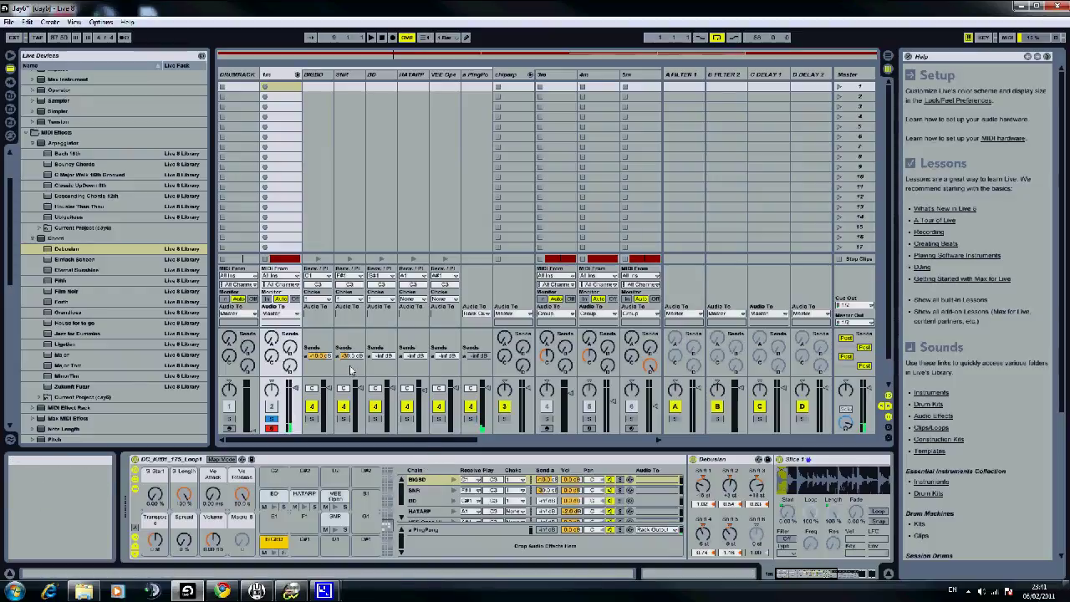
pyautogui.press('Tab')
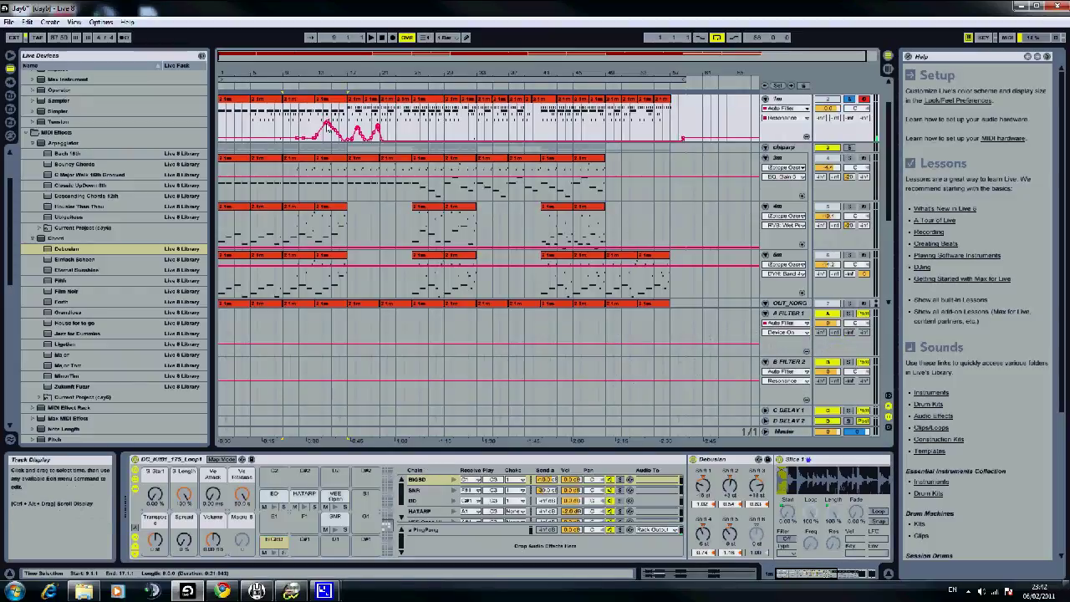
pyautogui.press('Tab')
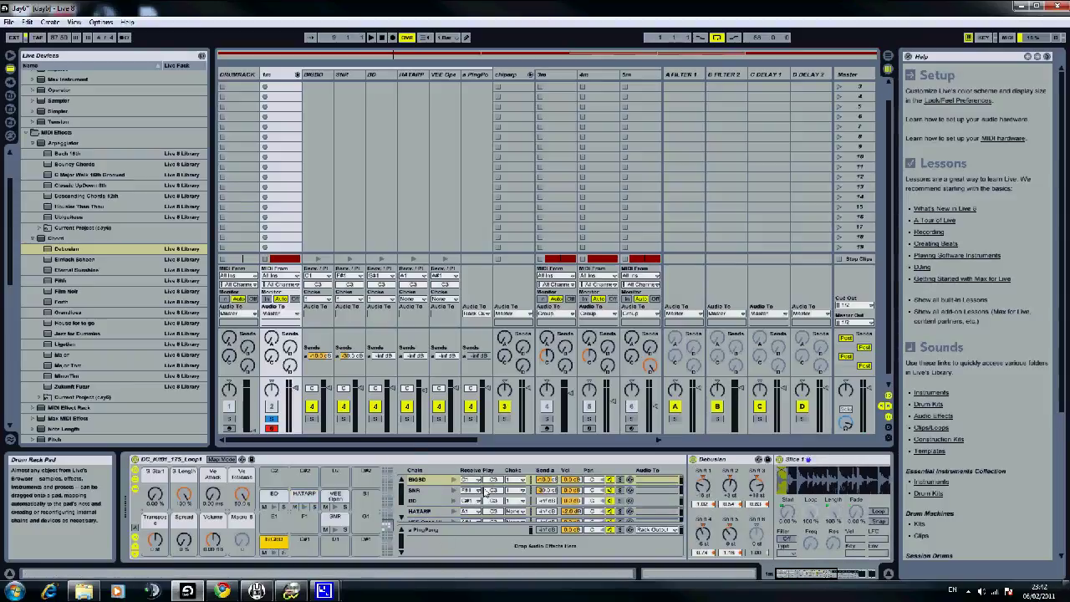
pyautogui.scroll(-1, 589, 356)
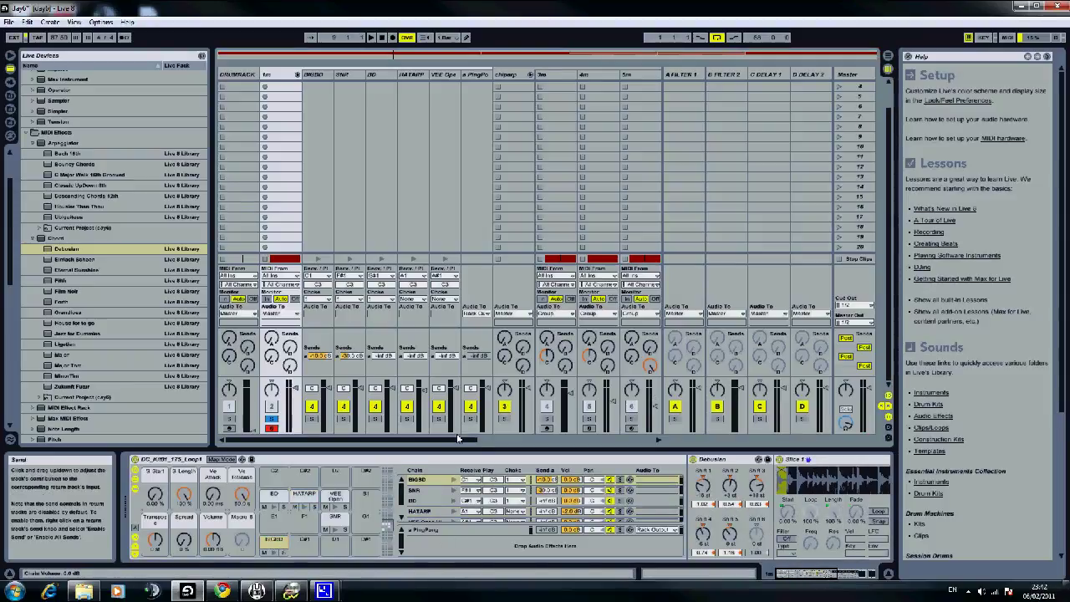
# View the end of track 1m's device chain and review the Drum Rack chains from BIGBD to VEE Open
pyautogui.moveTo(813, 576); pyautogui.dragTo(851, 575)
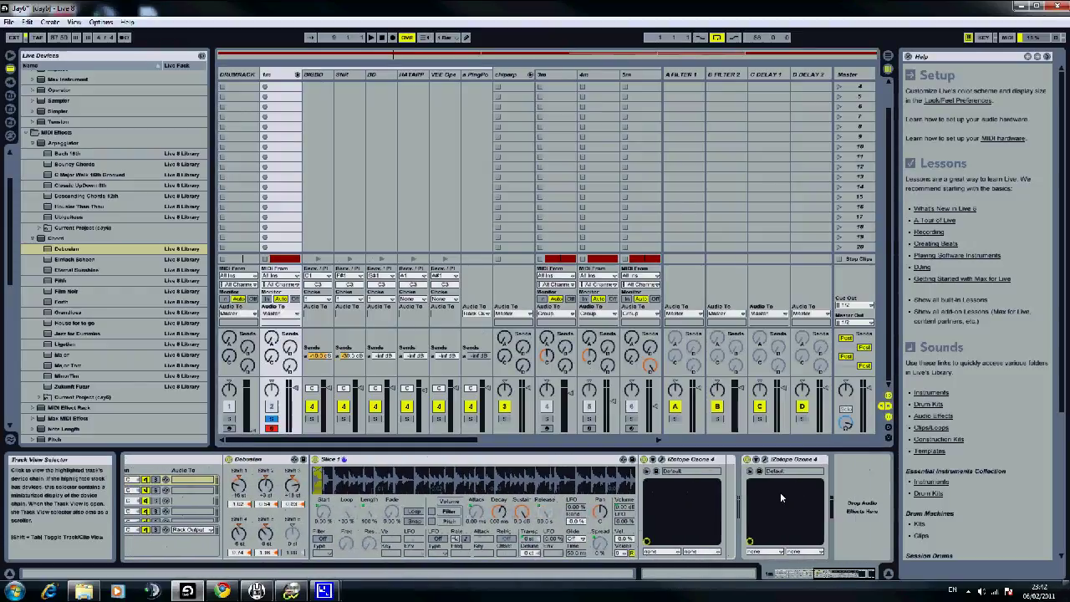
pyautogui.click(316, 75)
pyautogui.click(344, 75)
pyautogui.click(377, 75)
pyautogui.click(422, 76)
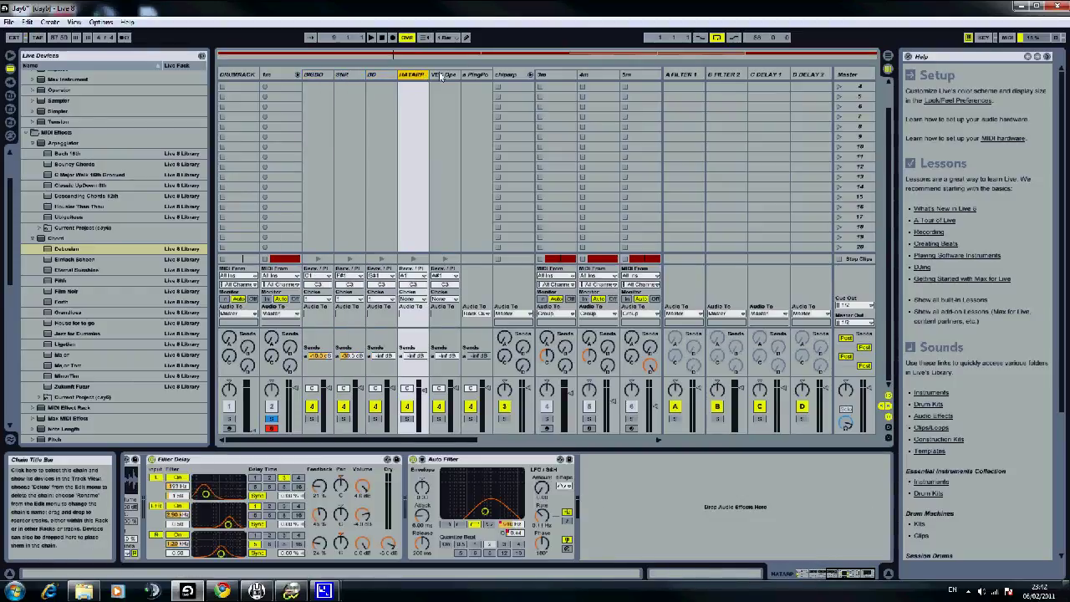
pyautogui.click(443, 75)
# Examine the HATARP chain's Housier Than Thou arpeggiator, Slice 10 sampler, Filter Delay and Auto Filter
pyautogui.click(412, 76)
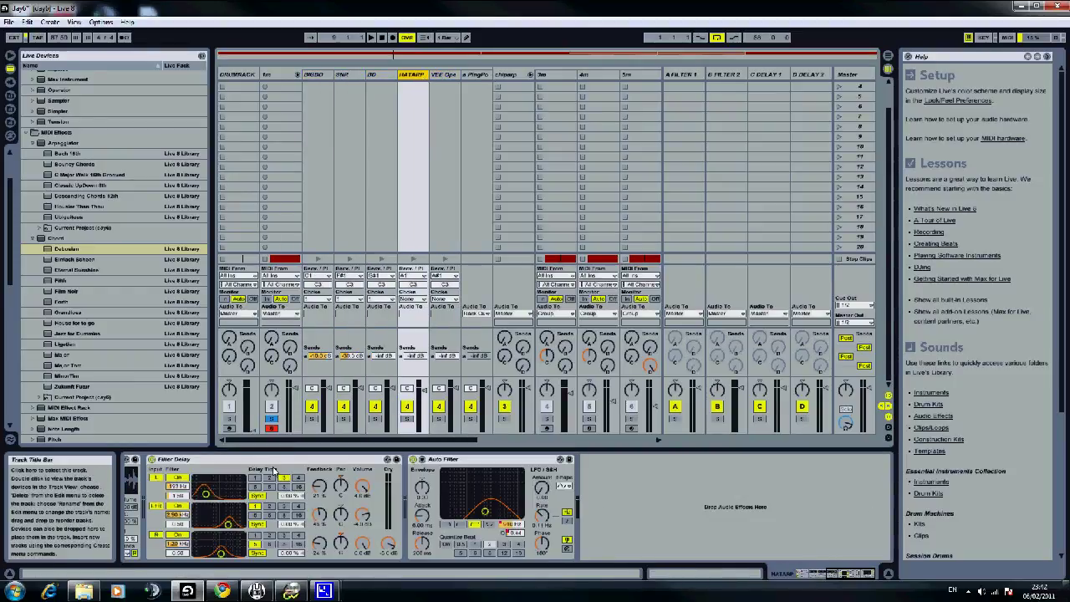
pyautogui.click(808, 576)
pyautogui.moveTo(819, 576)
pyautogui.mouseDown()
pyautogui.moveTo(836, 577)
pyautogui.moveTo(810, 577)
pyautogui.mouseUp()
pyautogui.click(202, 460)
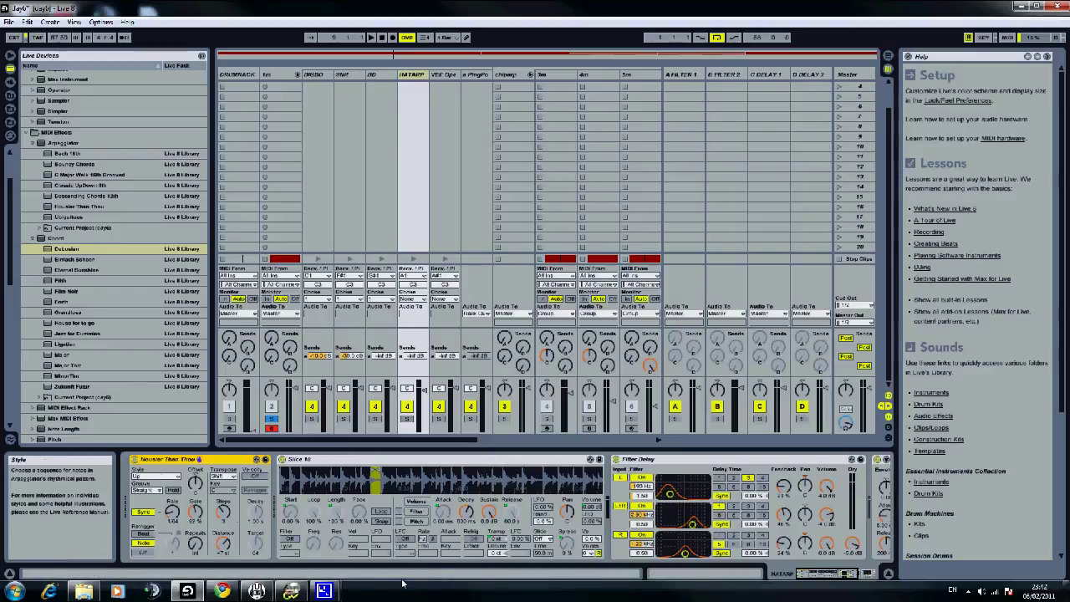
pyautogui.click(832, 575)
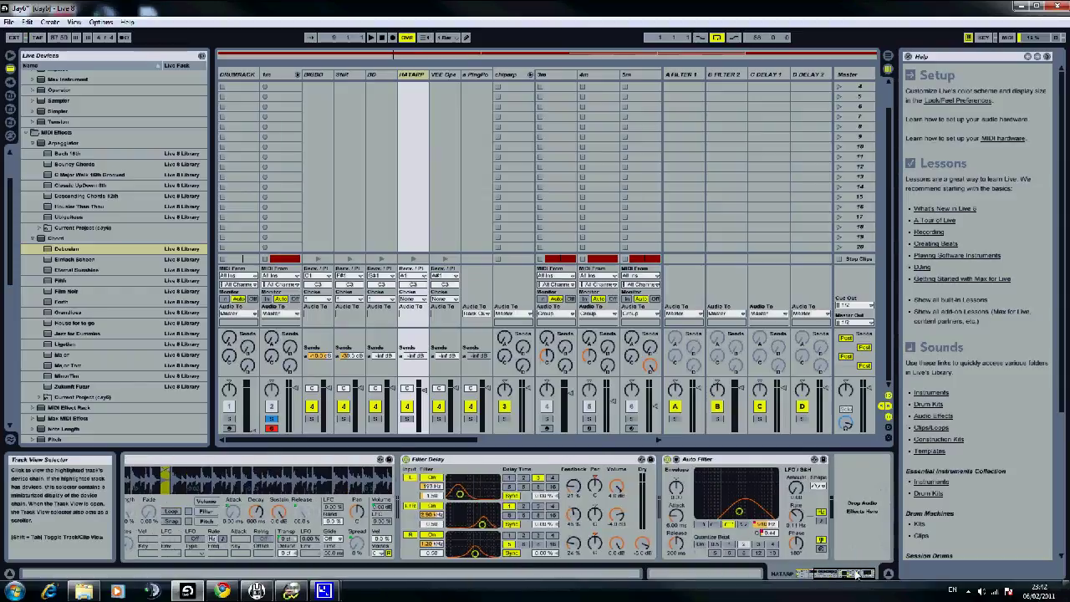
pyautogui.click(801, 575)
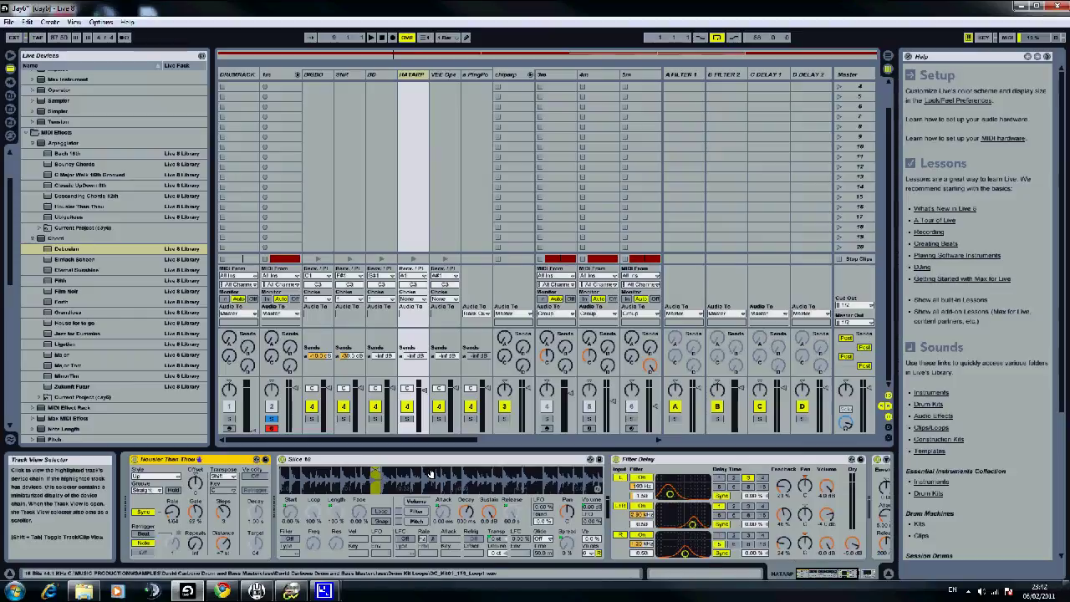
pyautogui.click(803, 575)
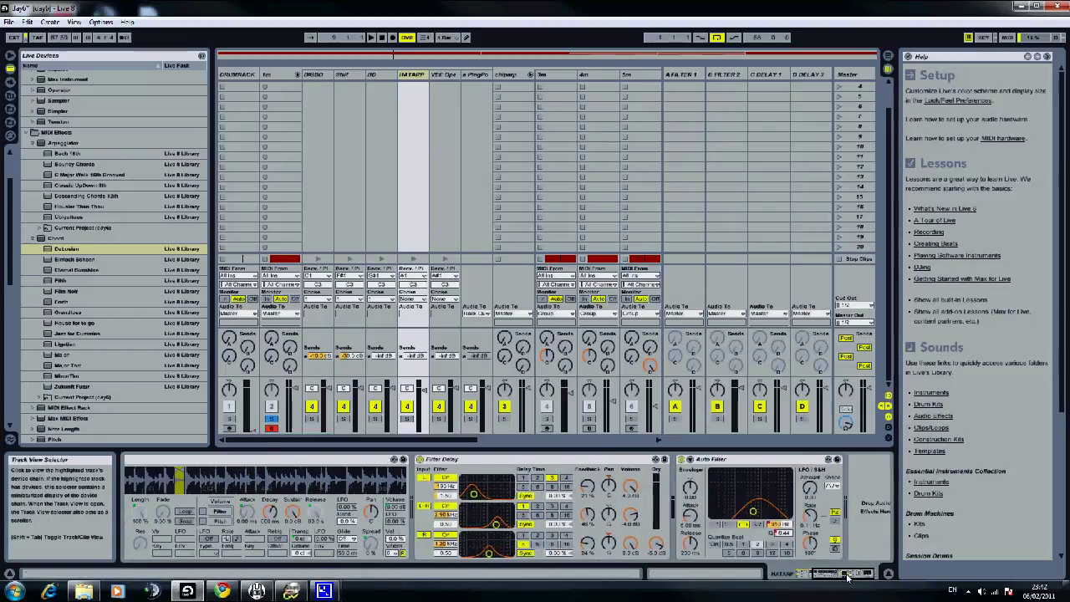
# Inspect the PingPong return chain and the chiparp group, collapsing and expanding the group
pyautogui.click(475, 76)
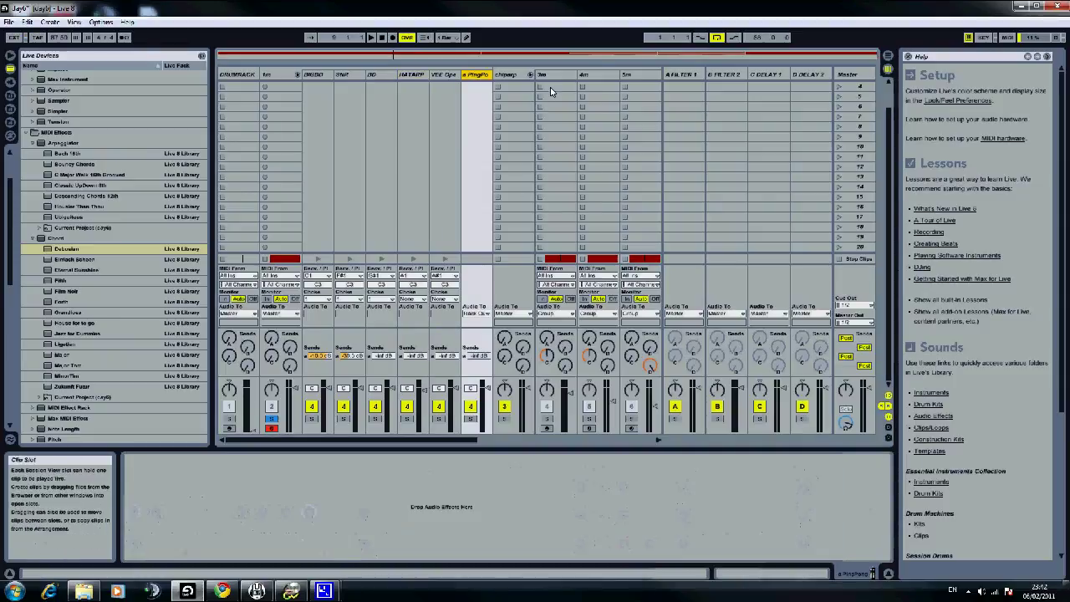
pyautogui.click(507, 76)
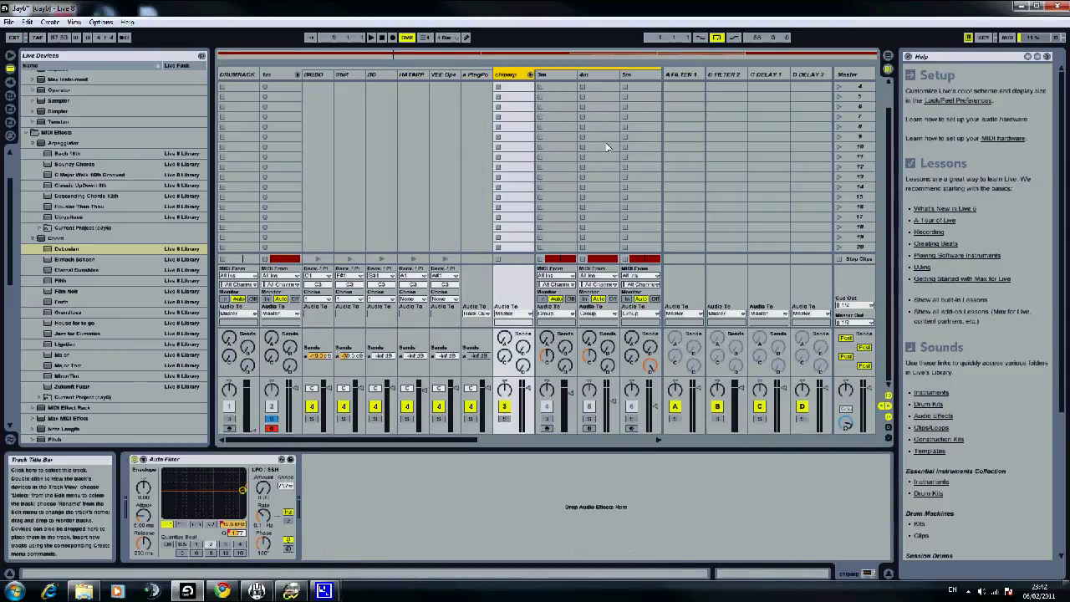
pyautogui.click(531, 76)
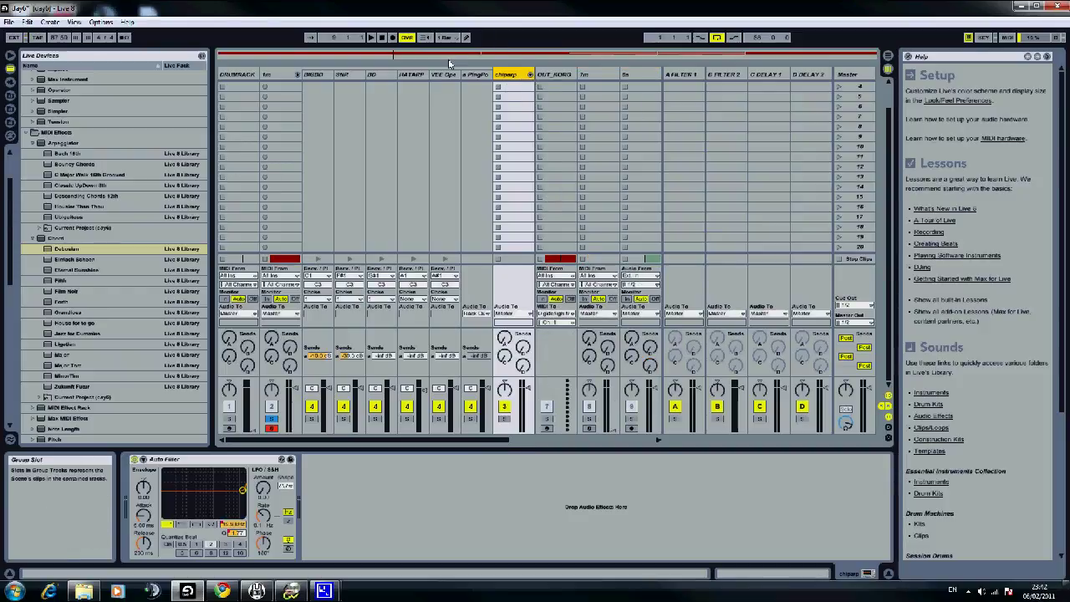
pyautogui.click(529, 74)
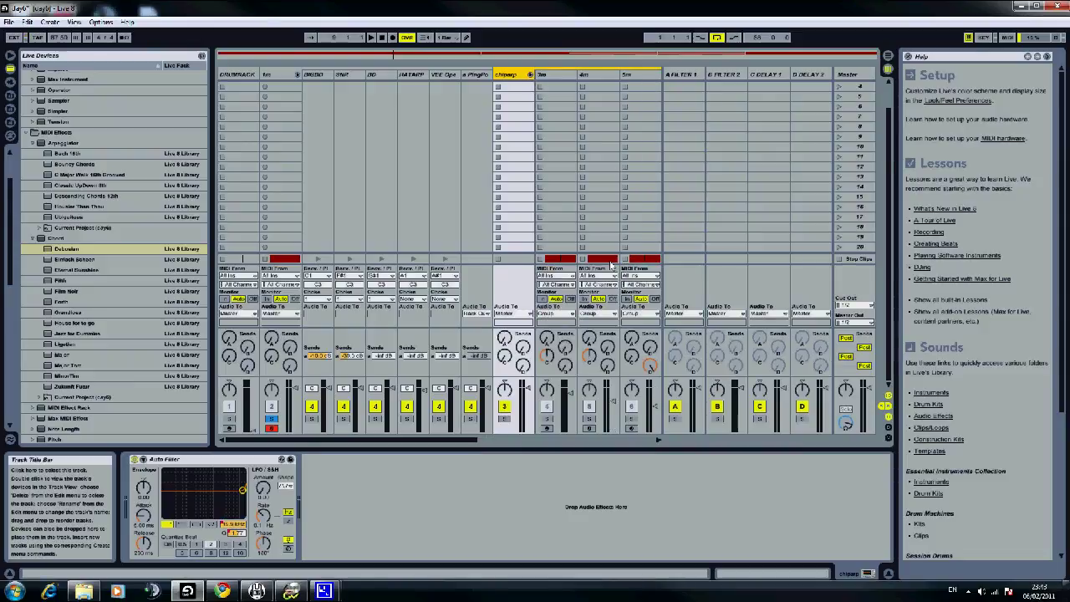
# Review the device chains of tracks 3m, 4m and 5m and the Auto Filter on their chiparp group
pyautogui.moveTo(446, 440); pyautogui.dragTo(512, 442)
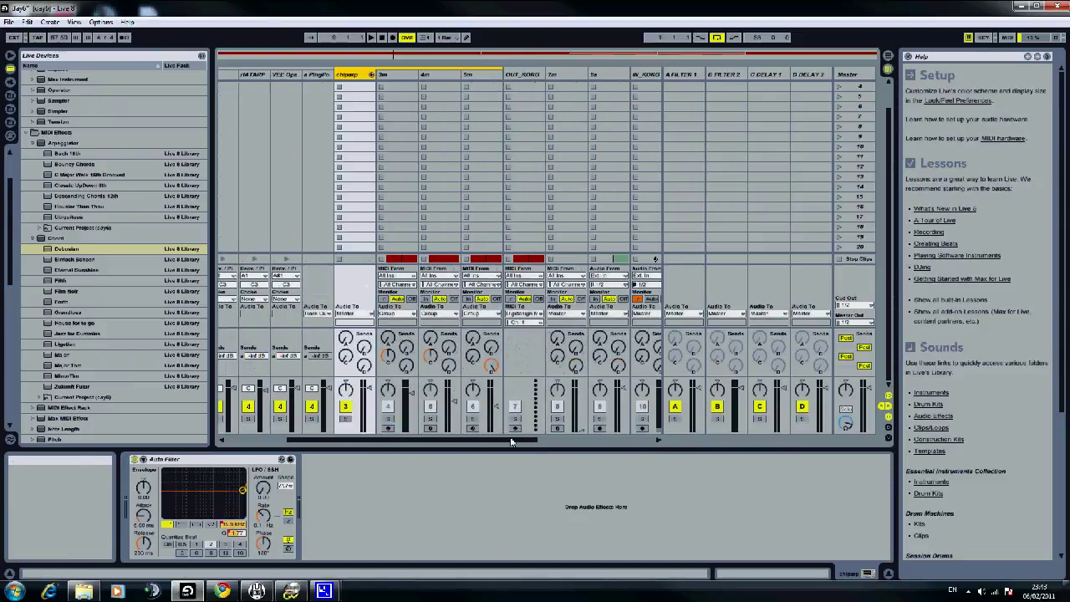
pyautogui.click(410, 77)
pyautogui.click(452, 76)
pyautogui.click(493, 77)
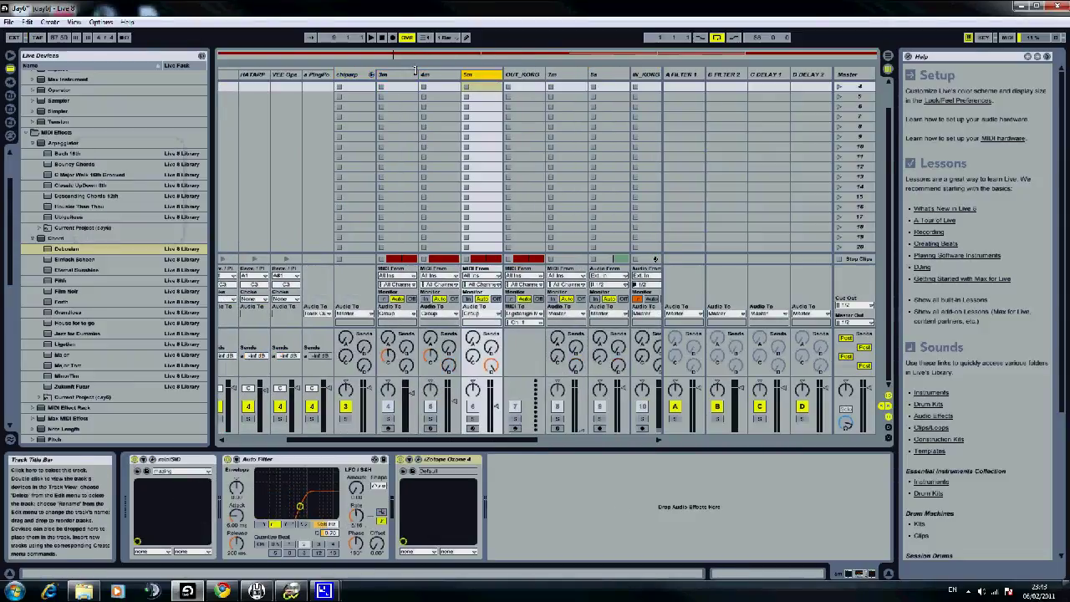
pyautogui.click(366, 75)
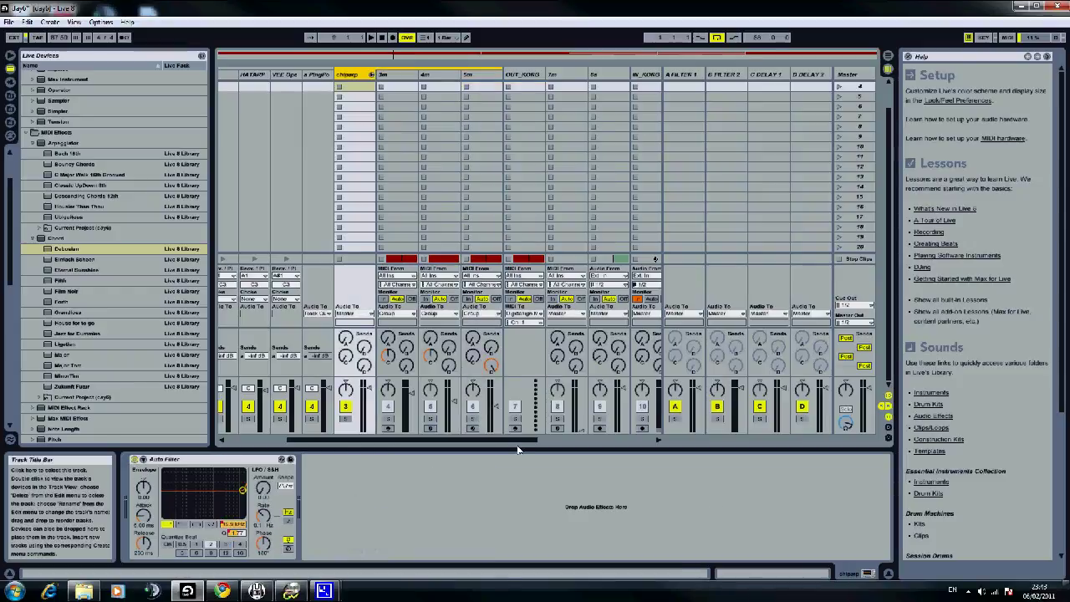
pyautogui.moveTo(514, 441); pyautogui.dragTo(361, 440)
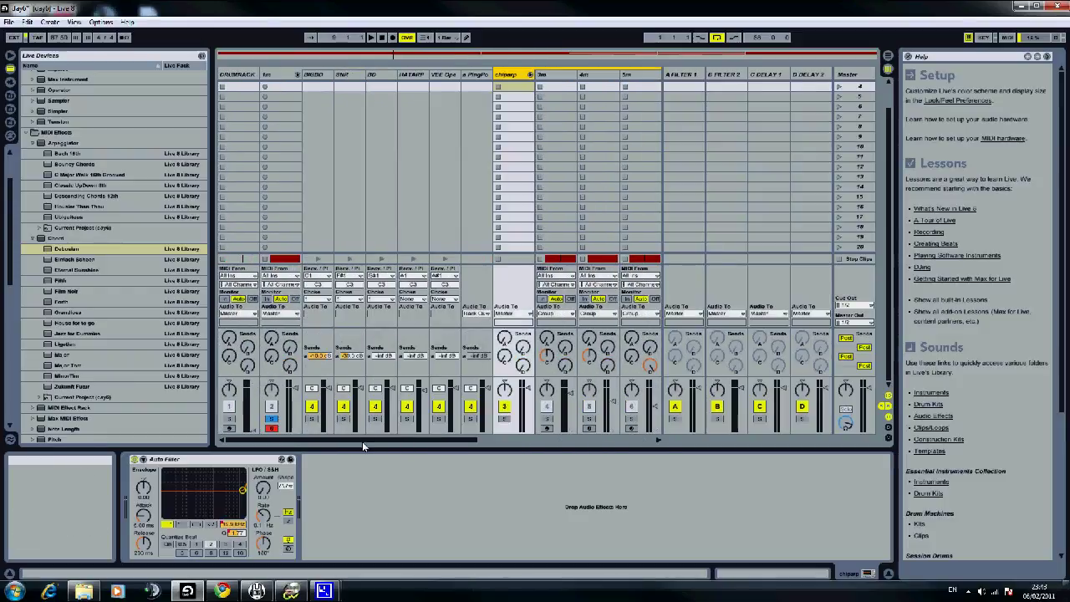